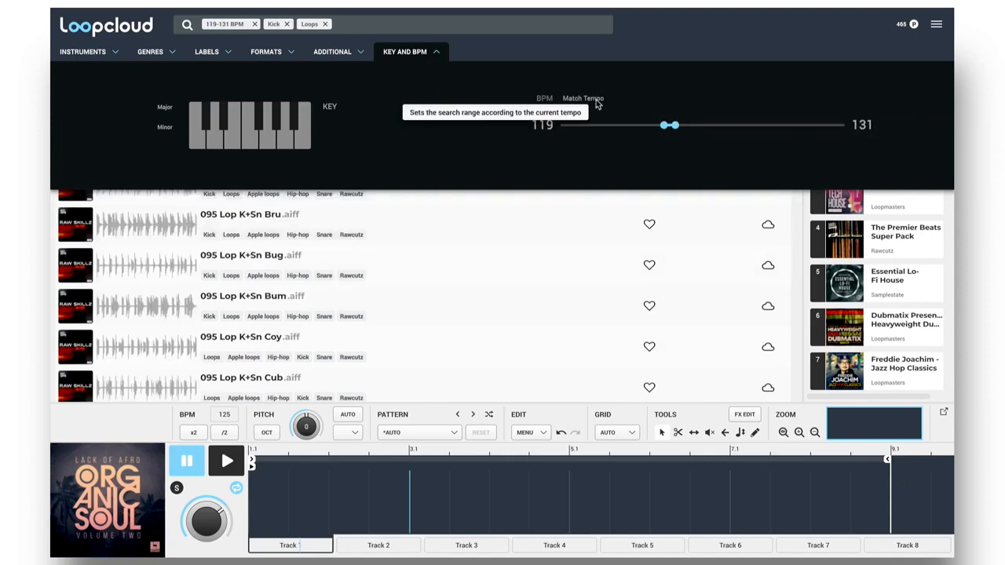
- Preview the kick loops AJ_123_Kick_Roll.wav, HAU_126_Kickloop_Kit1.wav and HAU_126_Kickloop_Kit2.wav from the filtered results
click(436, 55)
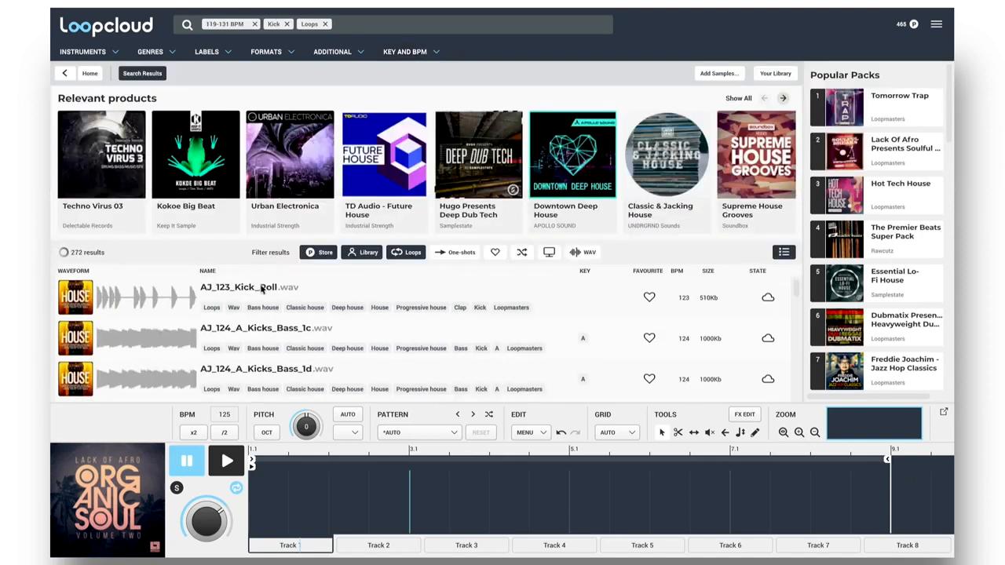
click(261, 288)
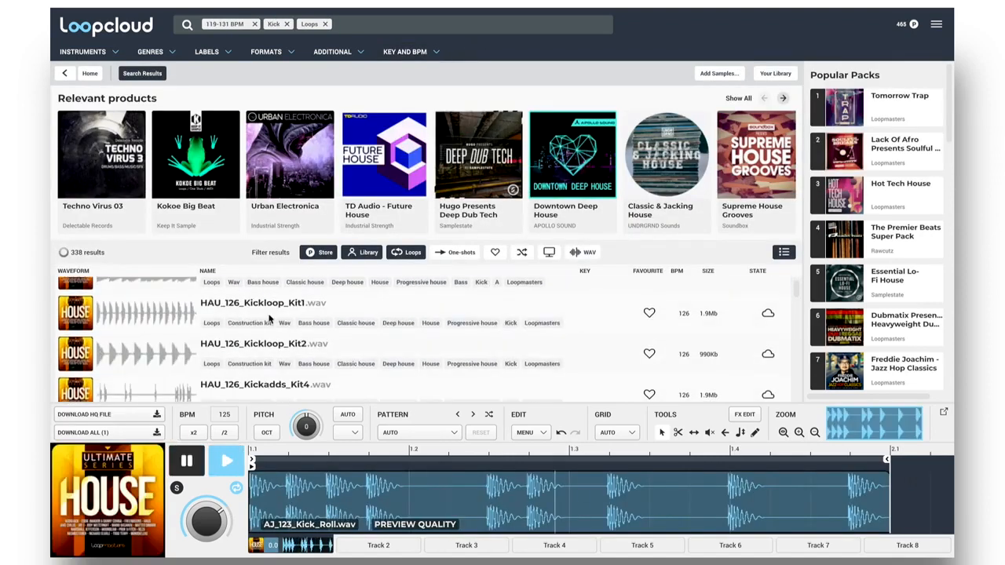
click(265, 310)
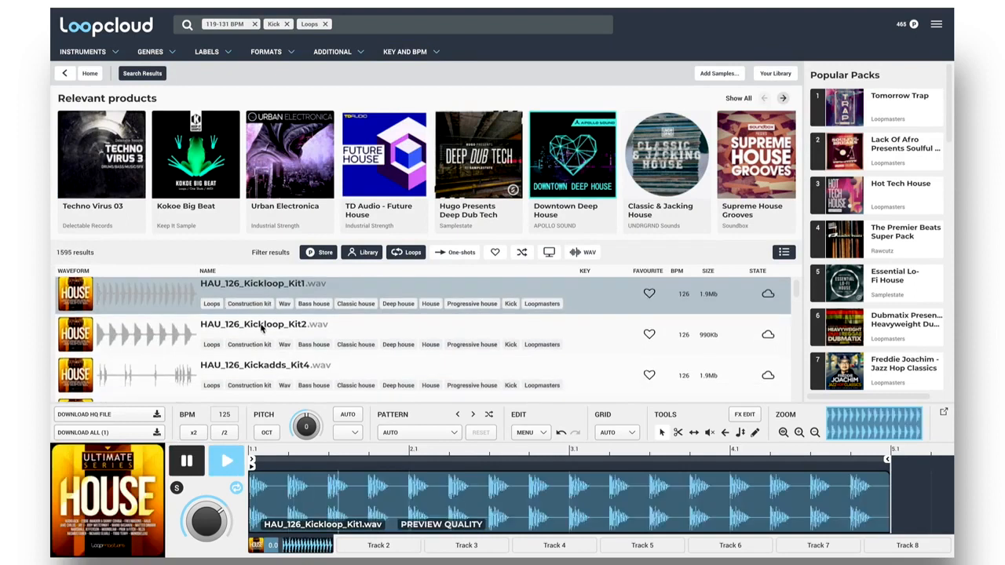
click(263, 329)
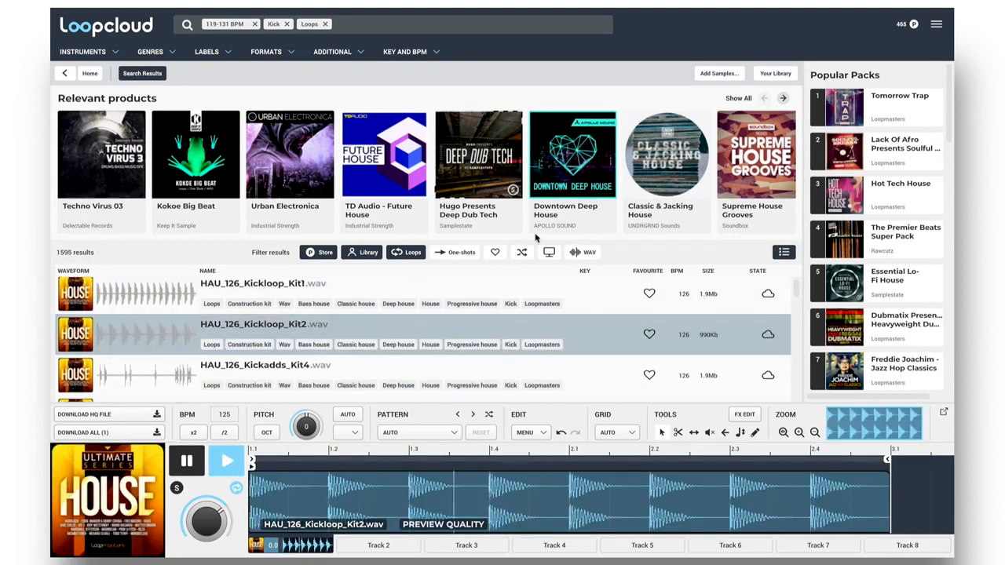
- Shuffle the search results and preview V7_Kit 6_Kick_127.wav and LTGRO_4_125_Beats_Bali_Kick.wav
click(521, 253)
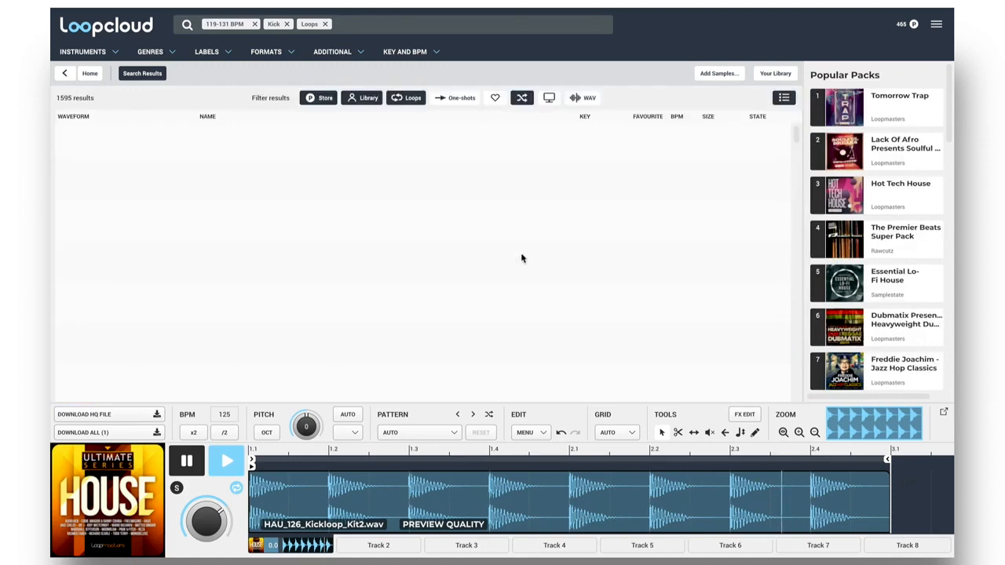
click(337, 311)
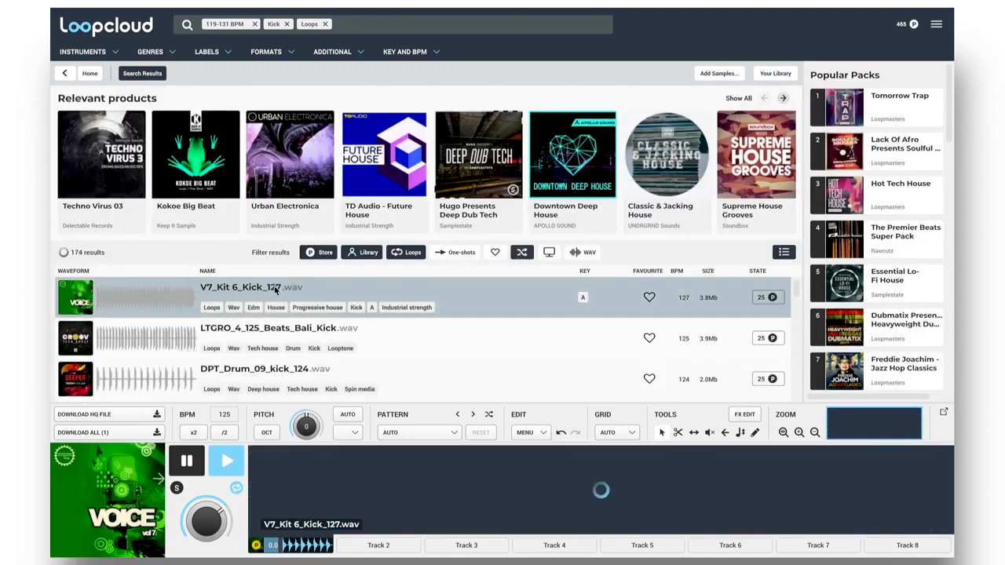
click(305, 331)
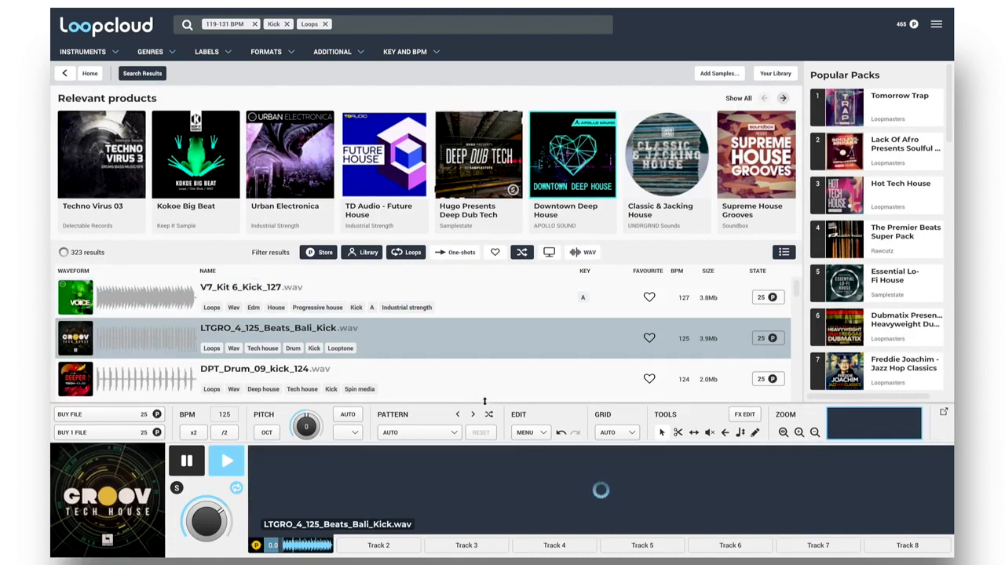
- Enlarge the waveform editor and preview DDT_Kick_120_03.wav and MAI_120_Kit_03_Kick_&_Clap.wav from the shuffled results
drag(485, 405, 484, 335)
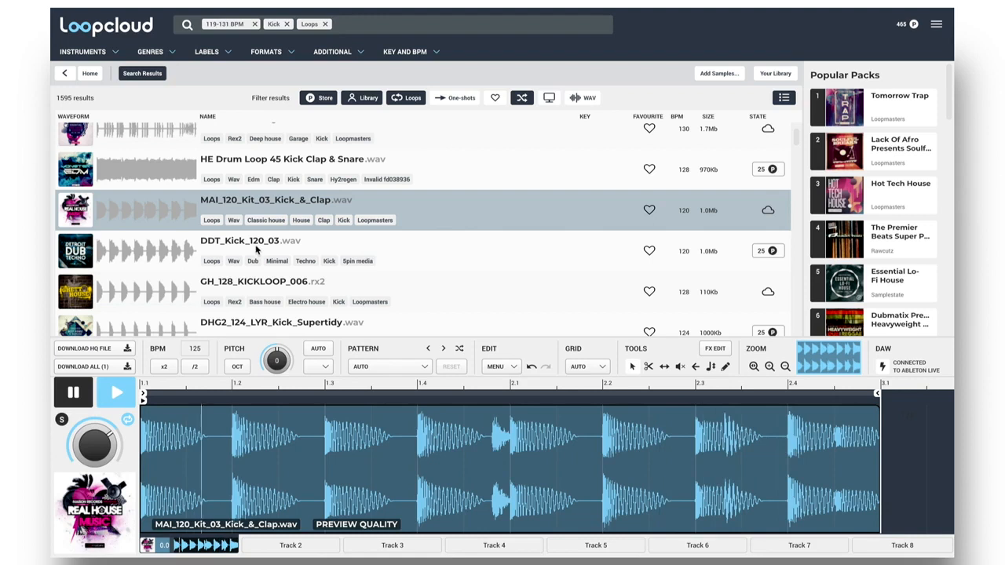
click(256, 250)
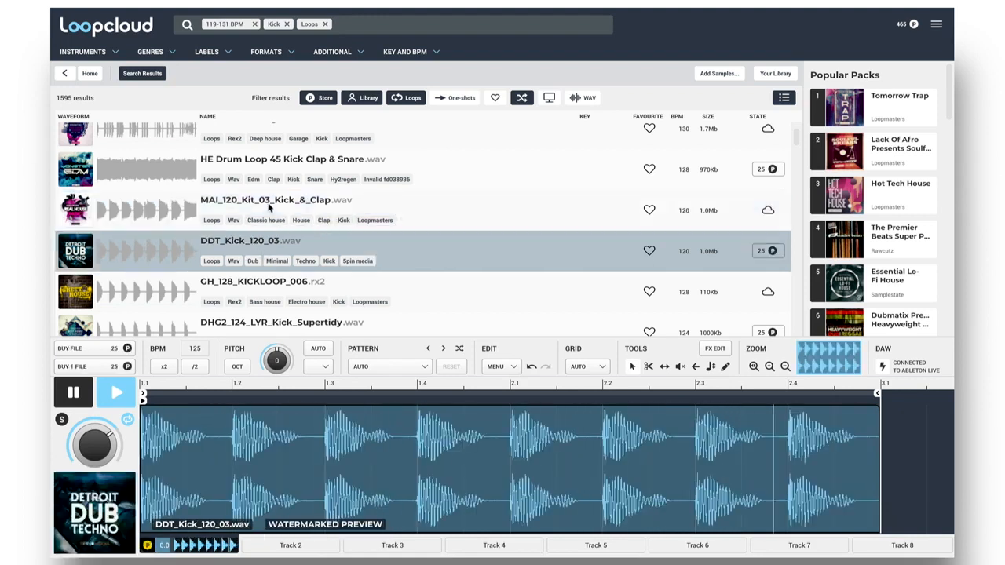
click(267, 206)
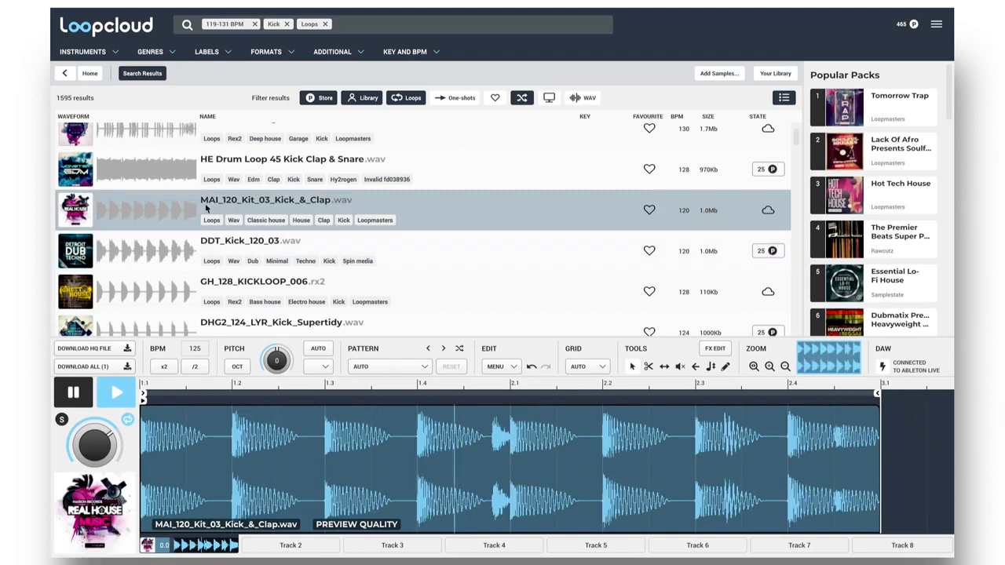
- Stop the preview, place MAI_120_Kit_03_Kick_&_Clap.wav in the first slot of Ableton Live's track 2, then launch and open the clip
key(space)
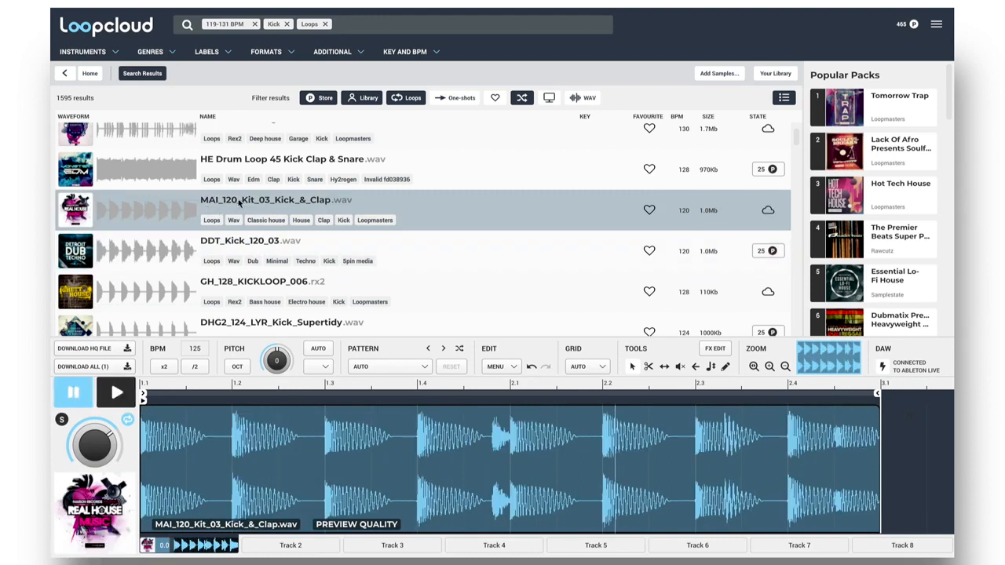
drag(241, 202, 210, 199)
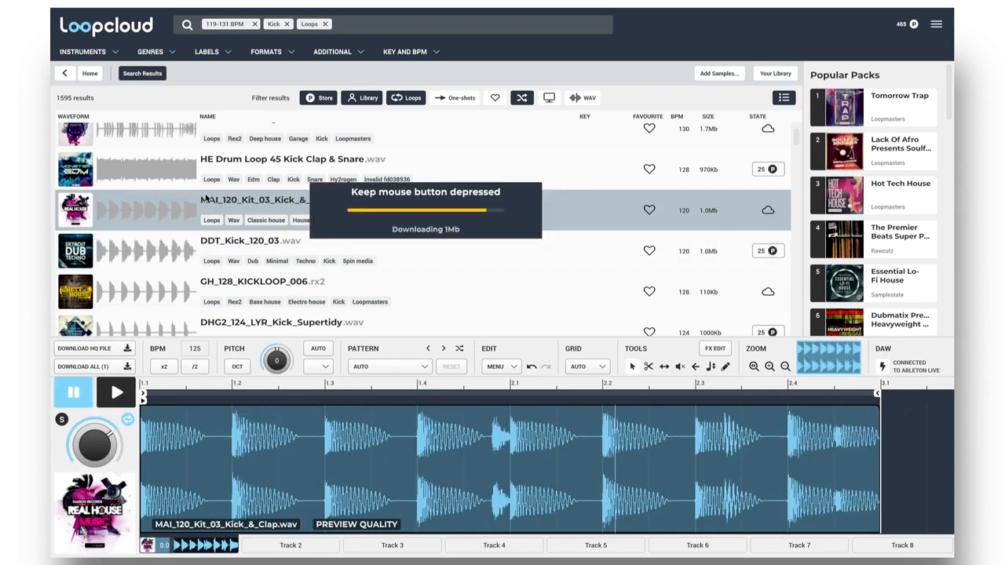
drag(149, 186, 114, 179)
drag(51, 176, 146, 50)
click(137, 50)
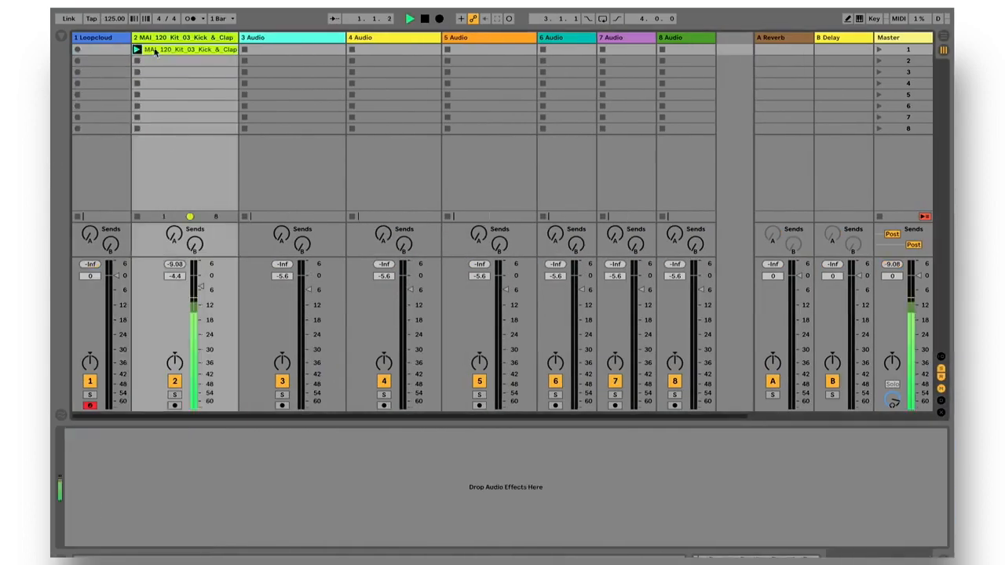
double_click(167, 49)
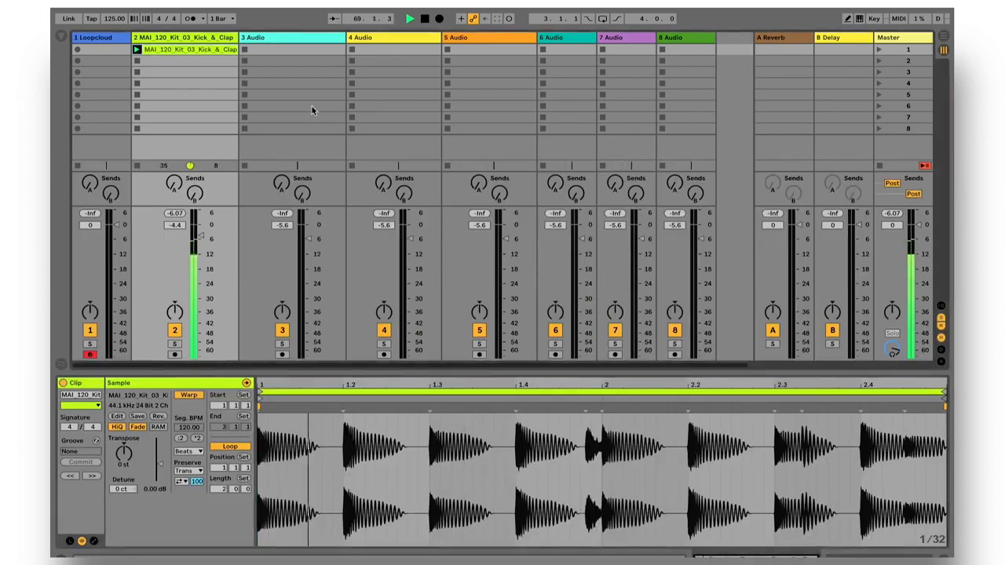
- Switch back to Loopcloud and replace the Kick filter with the Synth bass instrument filter
key(ctrl+Right)
click(326, 25)
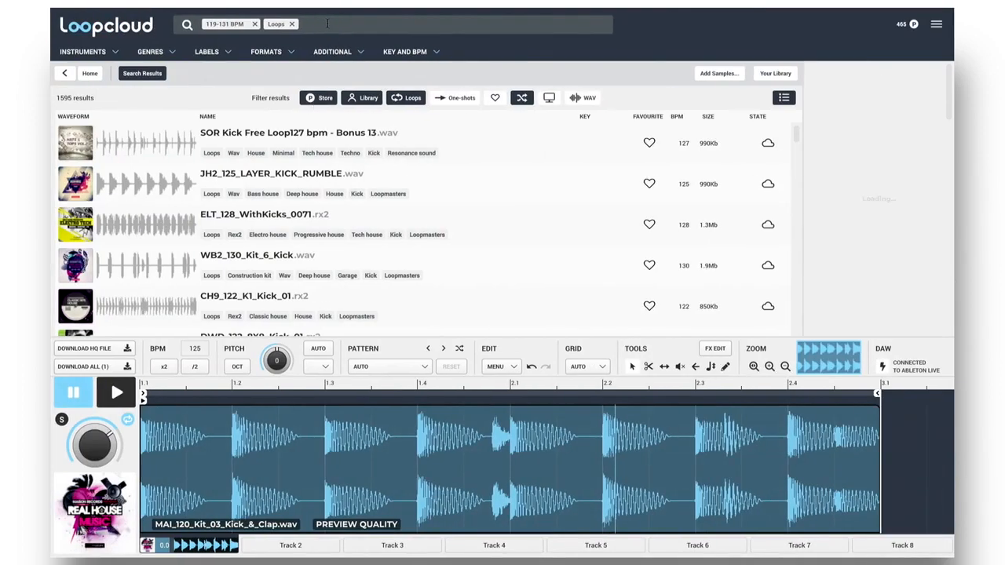
click(116, 54)
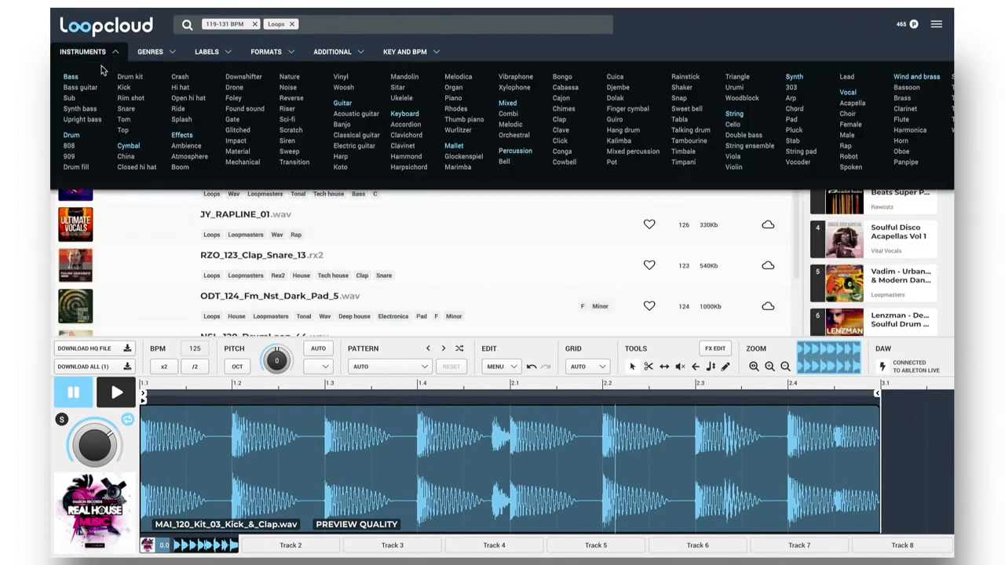
click(82, 108)
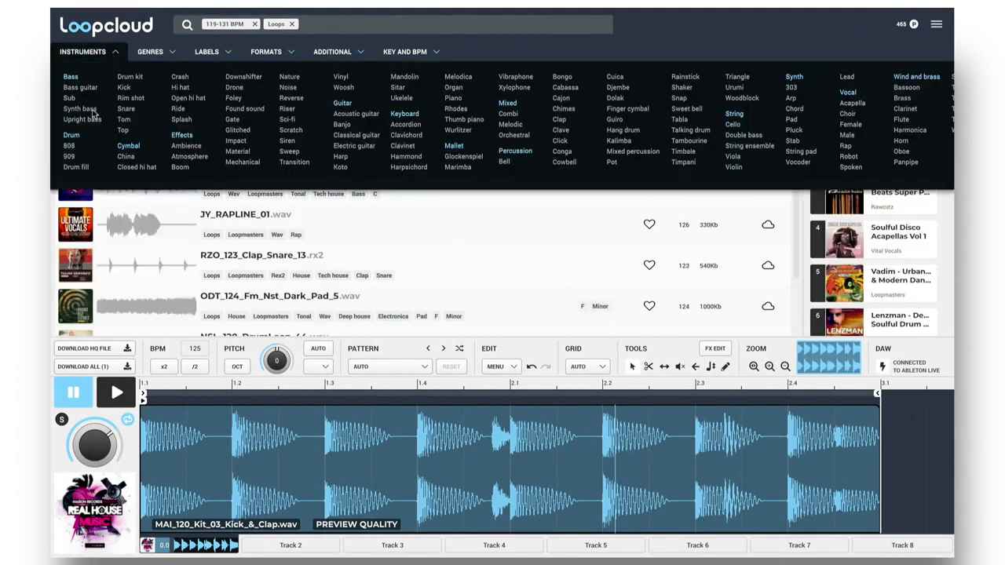
click(117, 53)
- Preview the first five synth bass loops in the results, from ODT_124_C_Synth_Bass_3.rx2 to BDT2_125_B_Synth_Bass_9.rx2
click(253, 135)
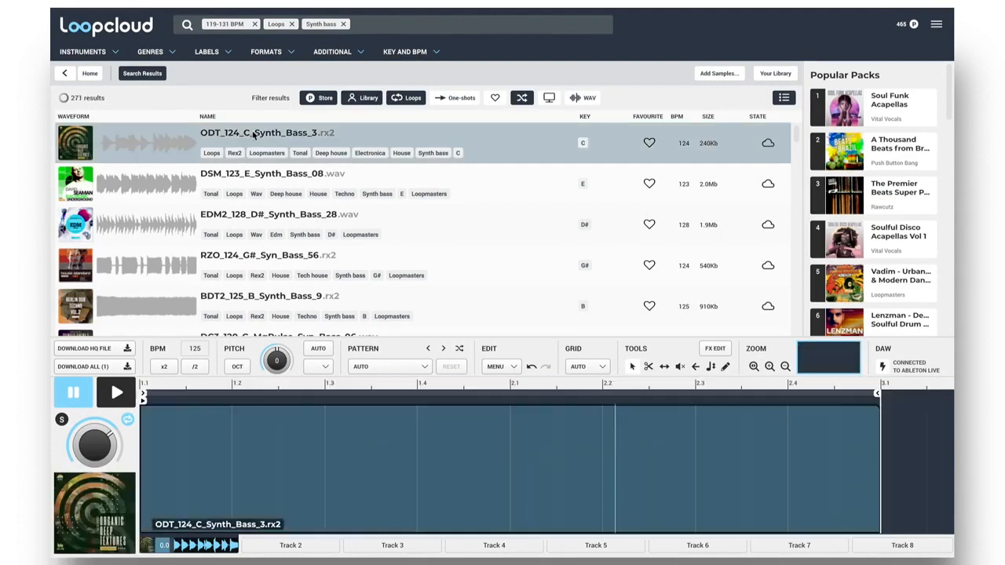
click(285, 180)
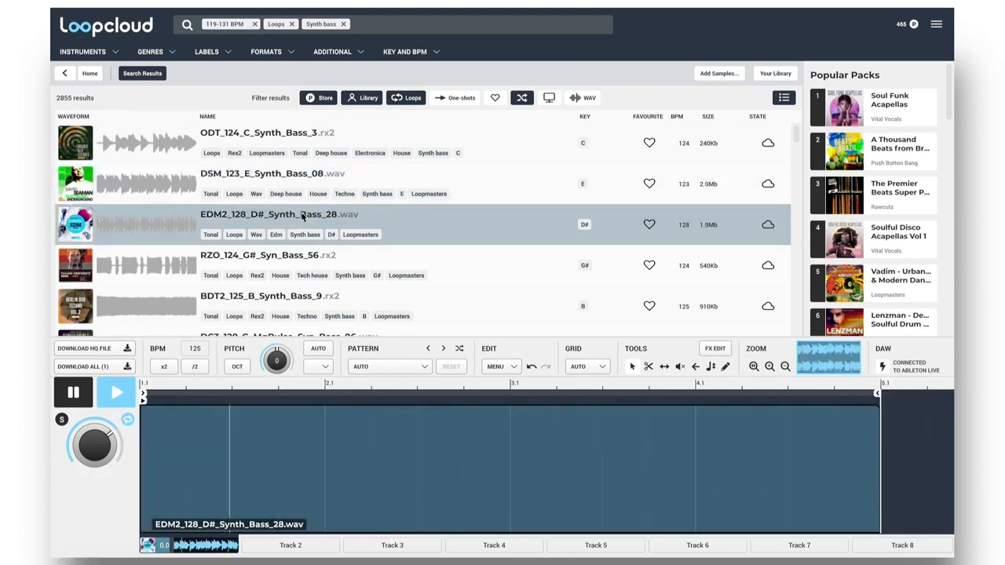
click(303, 216)
click(292, 259)
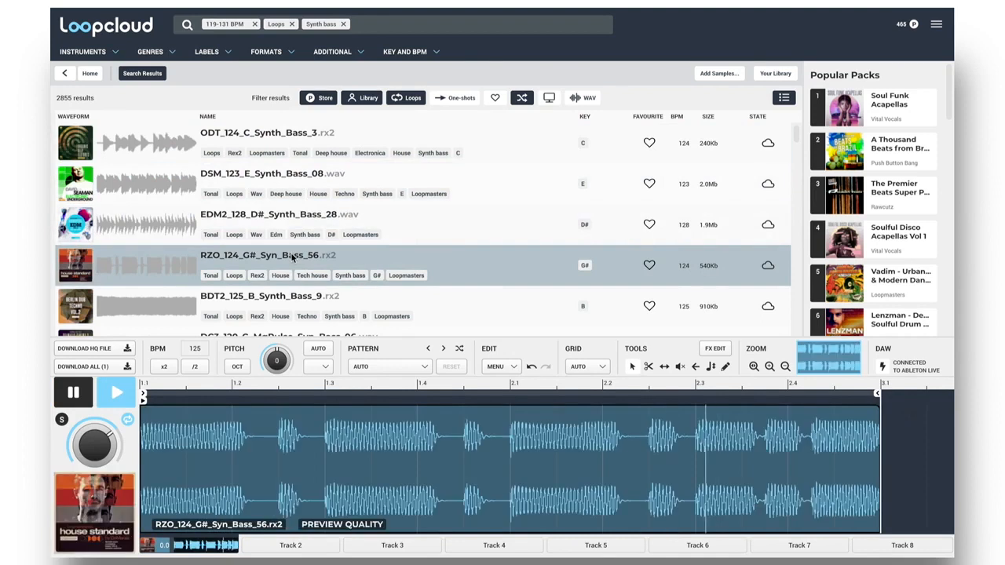
click(275, 302)
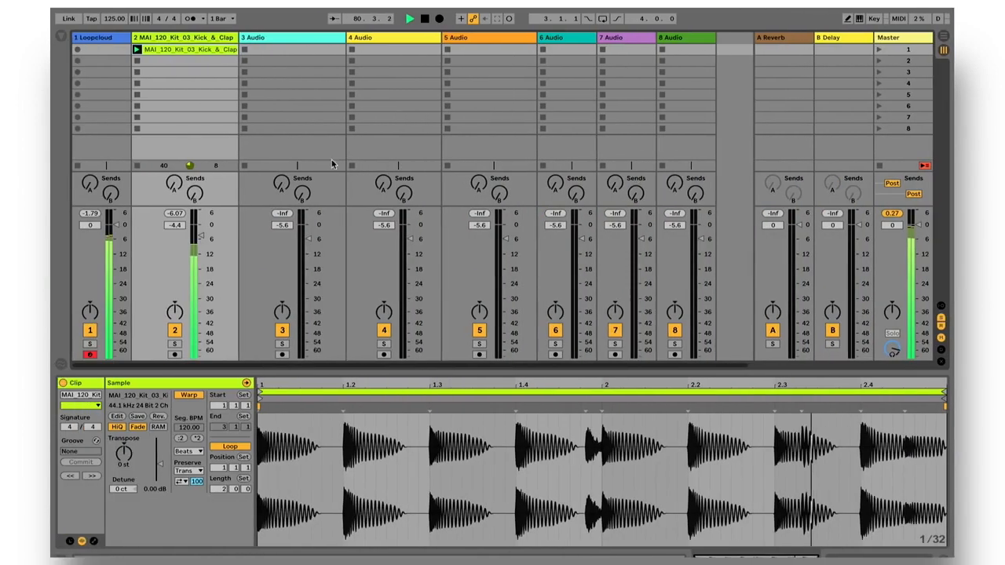
- Turn on the Compressor on the Loopcloud track in Ableton Live
click(97, 37)
double_click(98, 40)
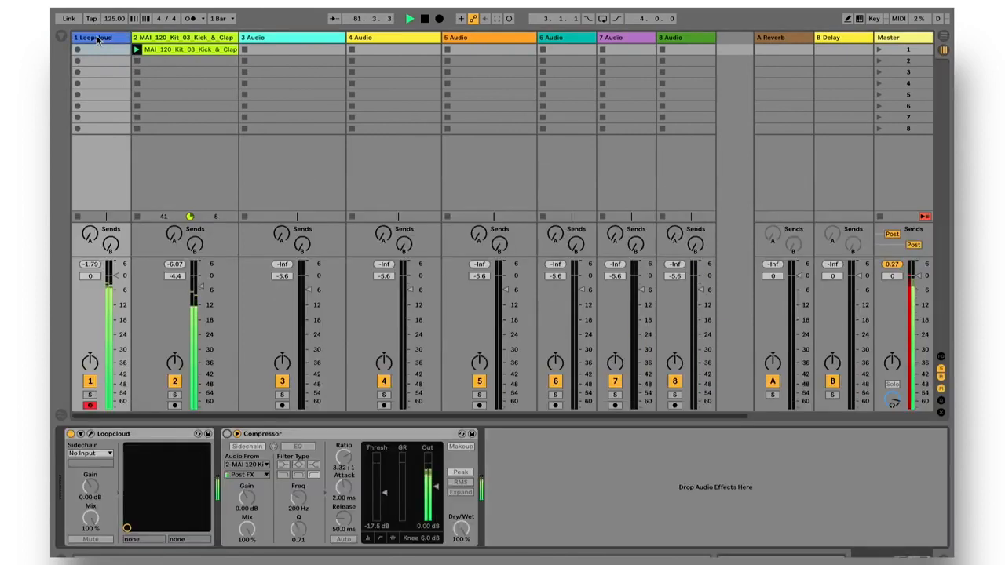
click(226, 434)
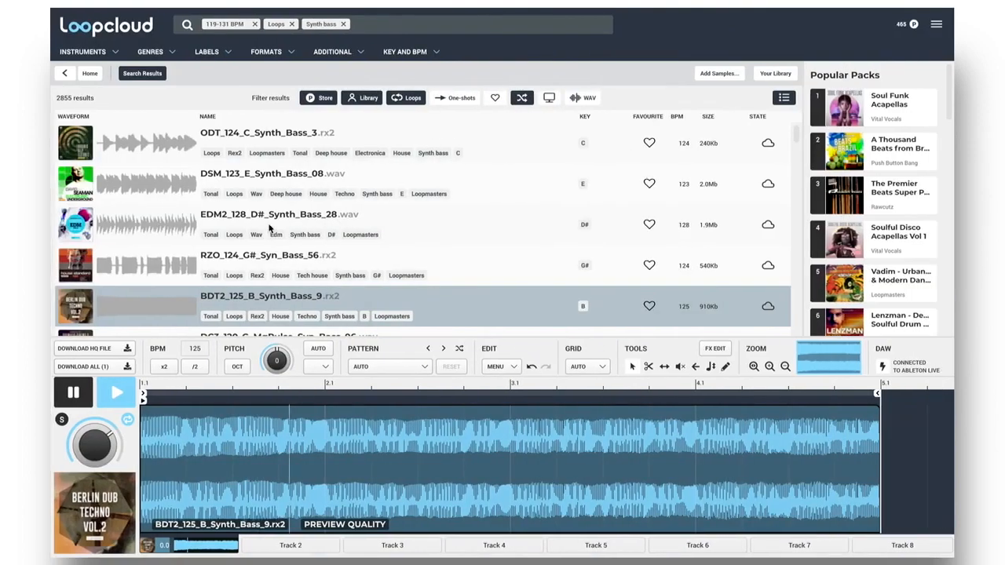
- Narrow the synth bass results in Loopcloud to the Bass house genre using the tag on BHG2_122_Gm_Synth_Bass_18.wav
scroll(274, 227, down, 3)
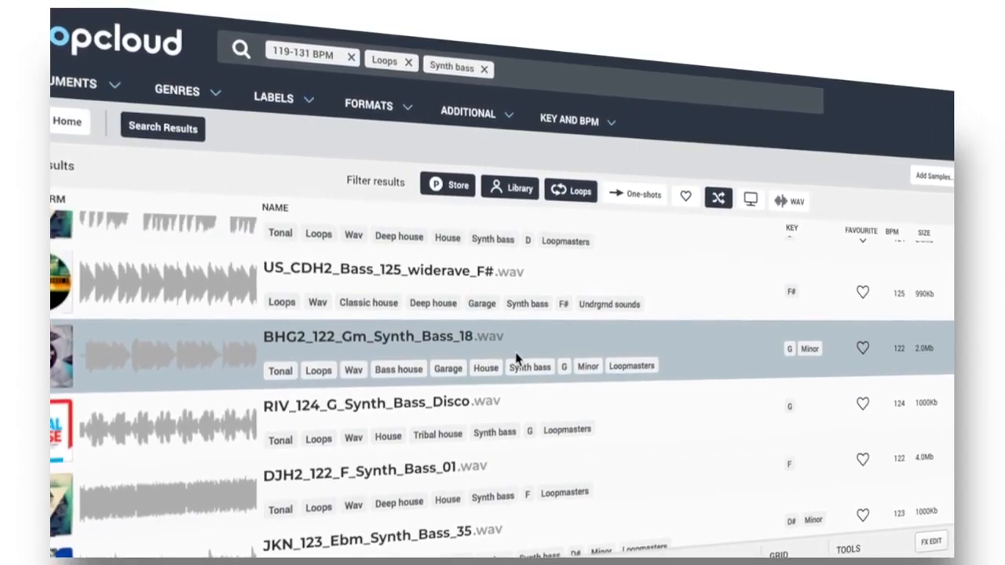
click(213, 101)
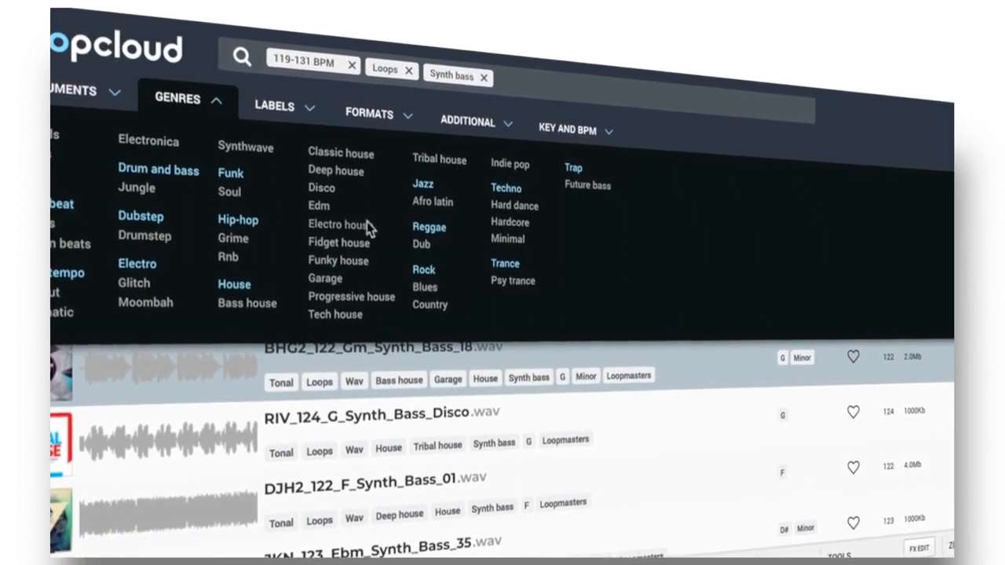
click(214, 101)
click(399, 387)
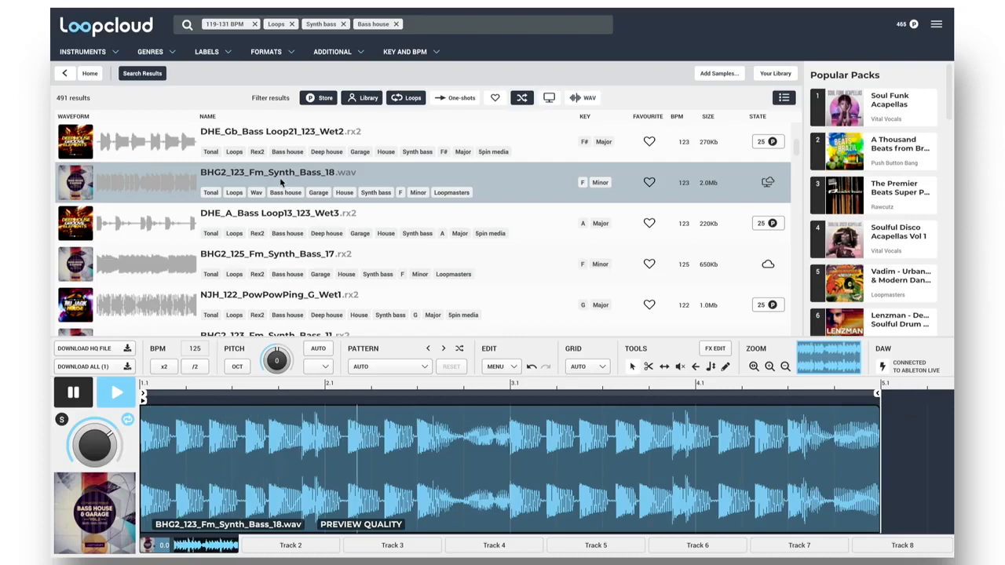
- Stop the preview, place BHG2_123_Fm_Synth_Bass_18.wav in the first slot of Ableton Live's track 3, and open the clip
key(space)
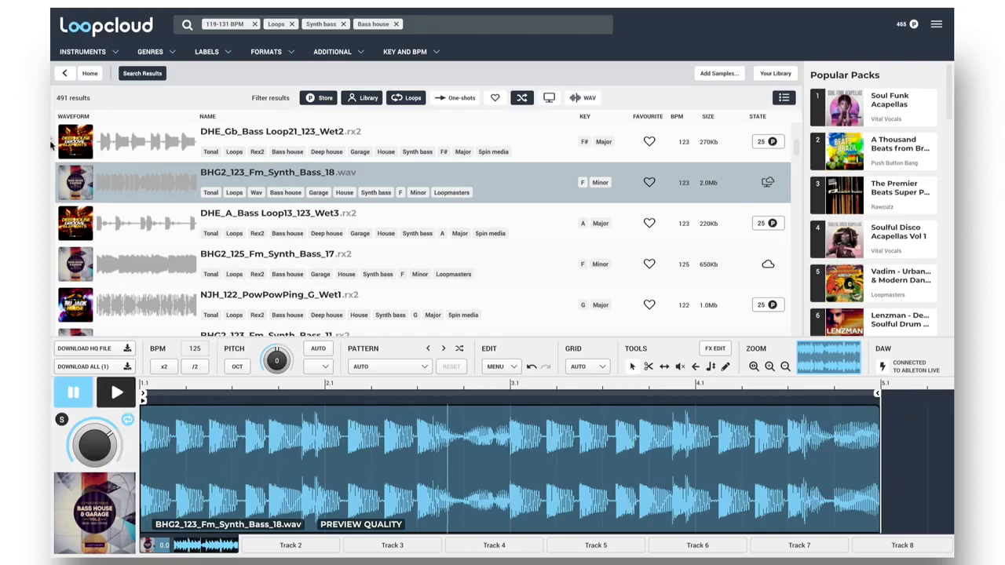
drag(50, 144, 281, 49)
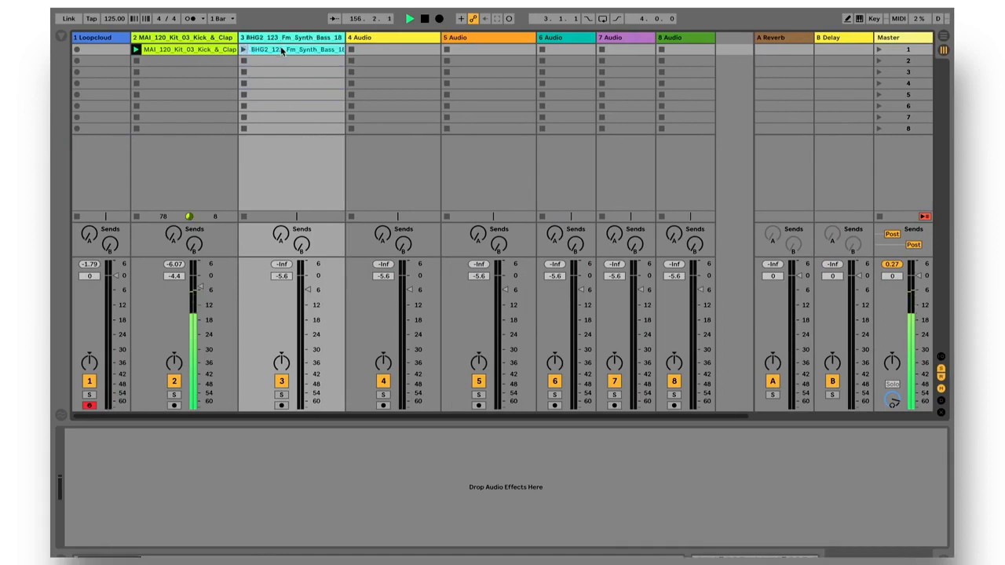
double_click(264, 52)
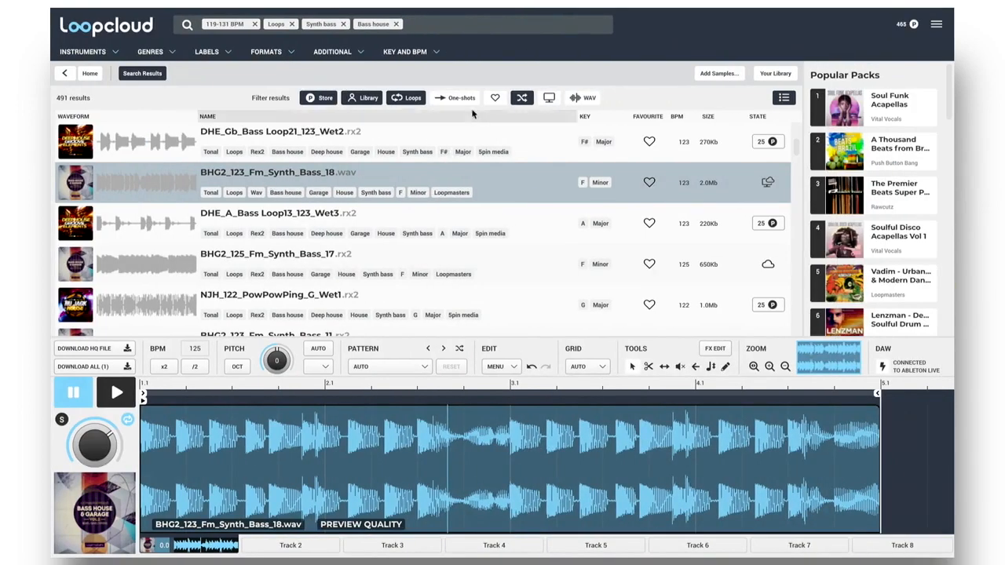
- Filter the Loopcloud results by the key of F and replace the Synth bass and Bass house filters with Synth
click(437, 53)
click(249, 140)
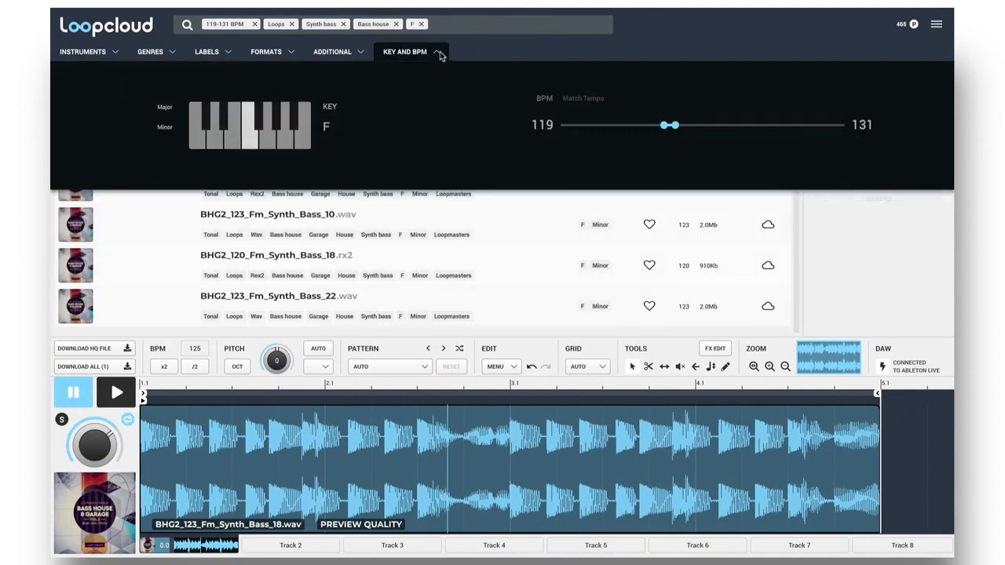
click(114, 52)
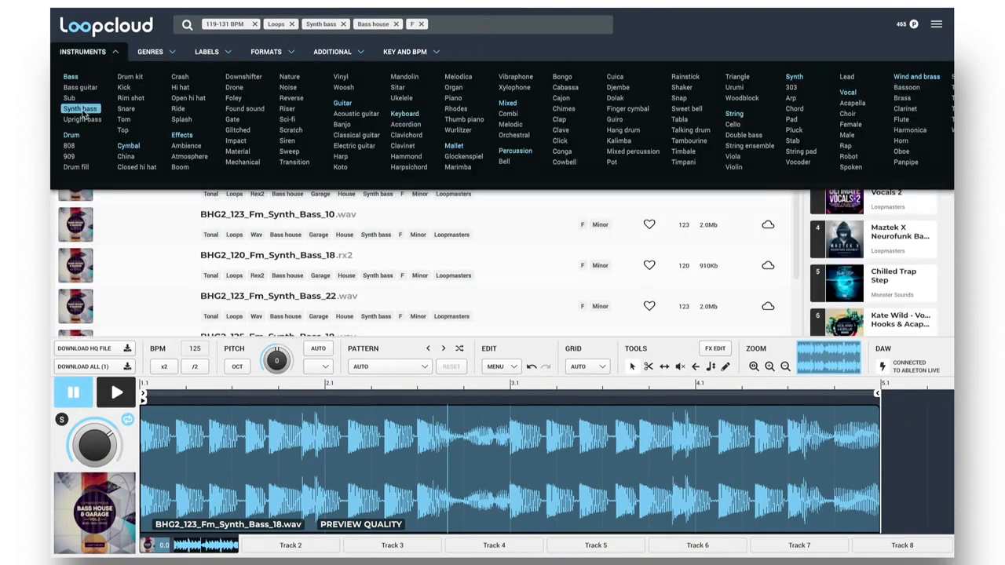
click(82, 110)
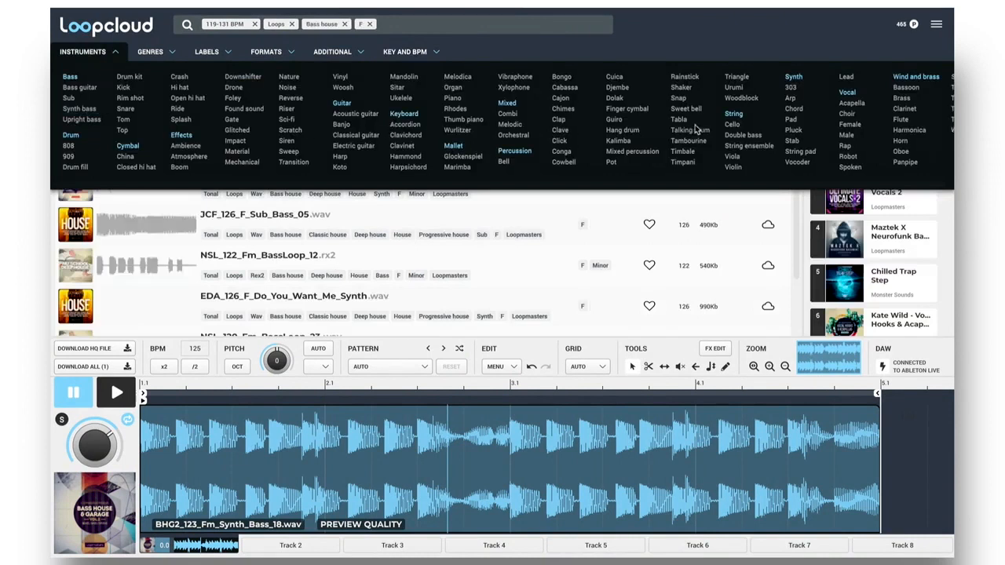
click(789, 77)
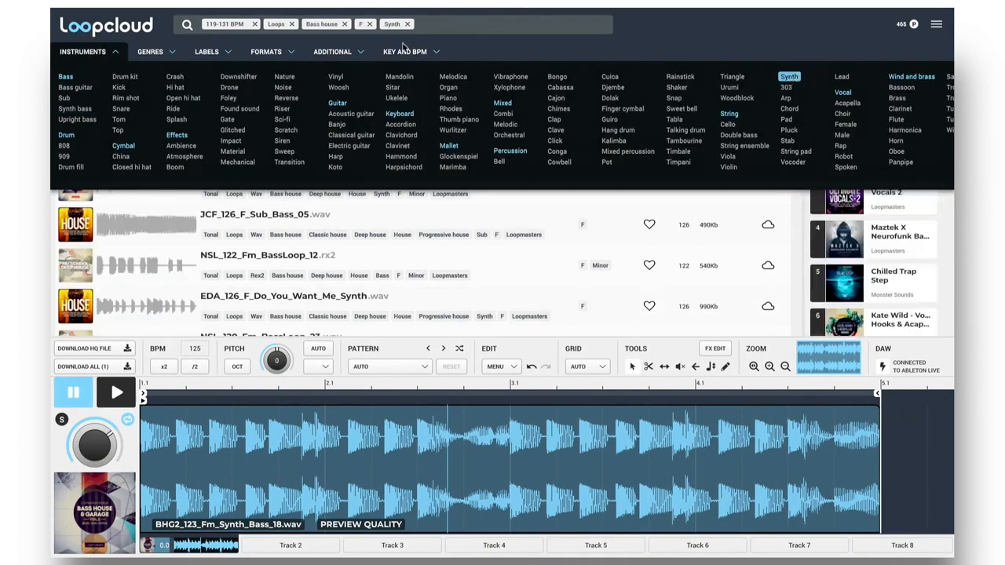
click(344, 25)
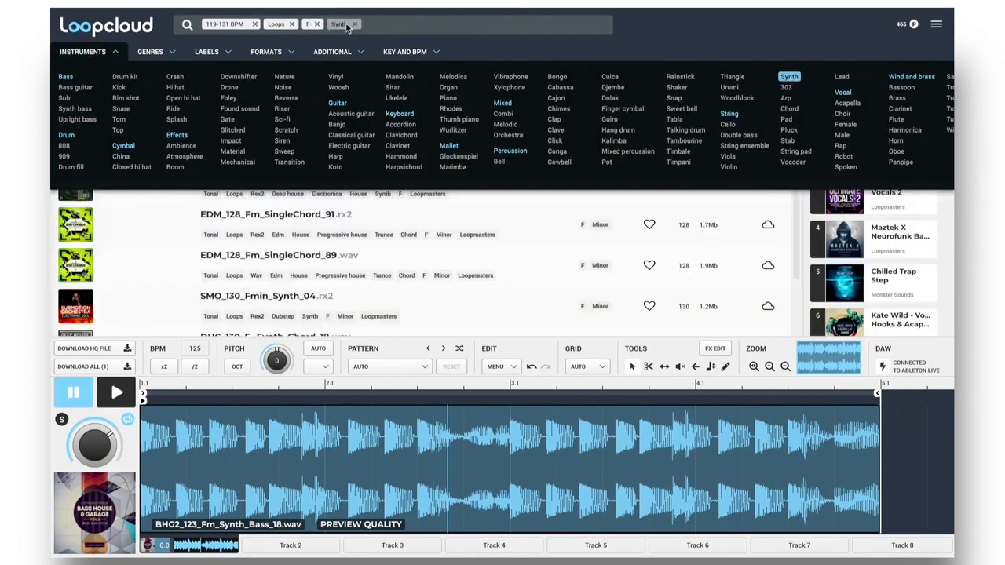
click(116, 52)
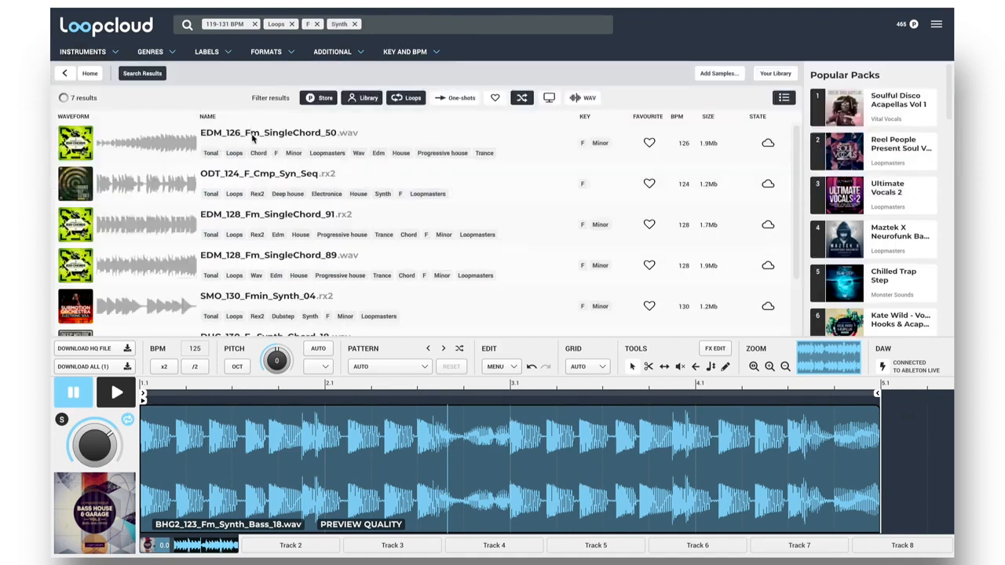
- Audition the F-key synth loops one after another, from EDM_126_Fm_SingleChord_50.wav down to RZ2_124_Fm_Alien_Synth.wav
click(252, 136)
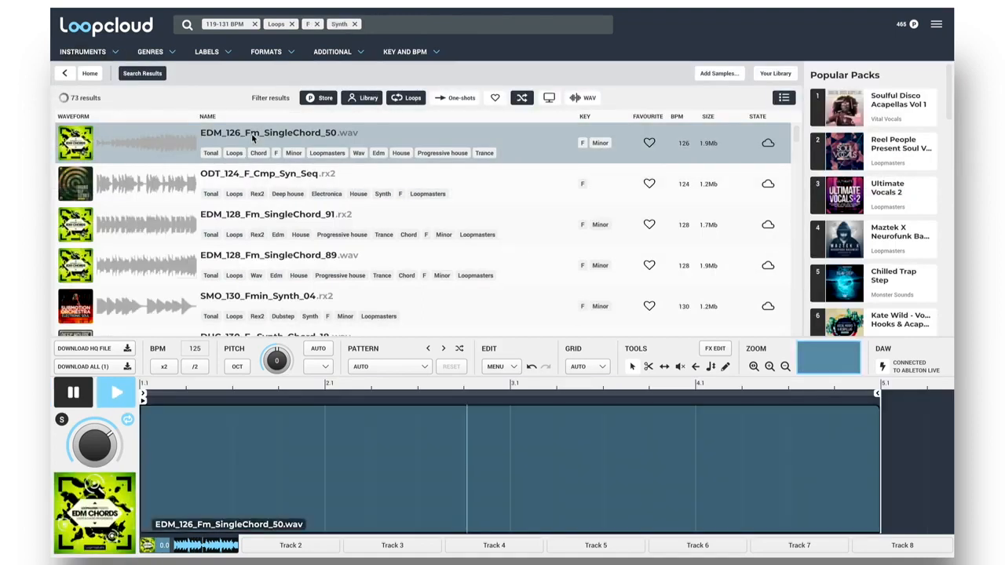
key(Down)
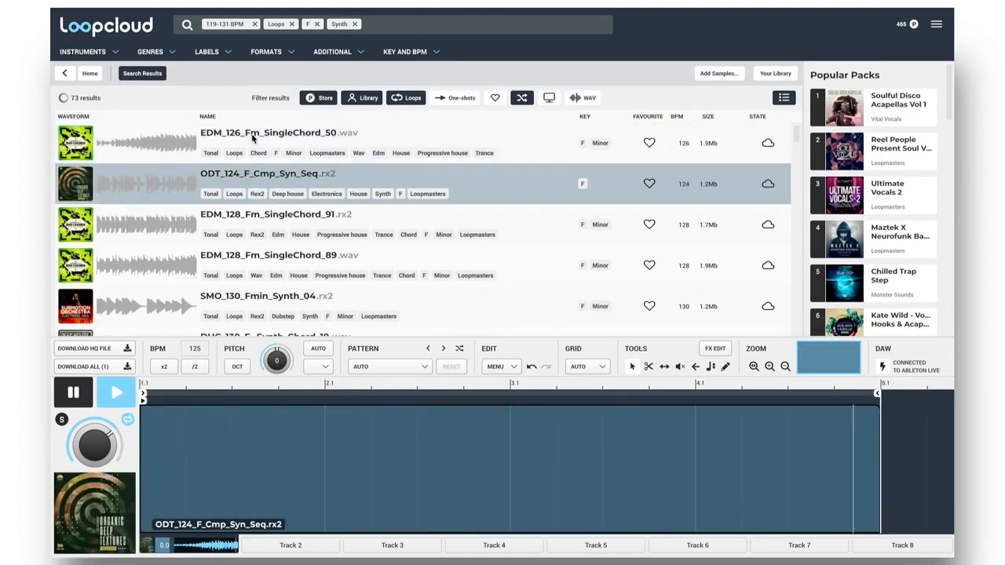
key(Down)
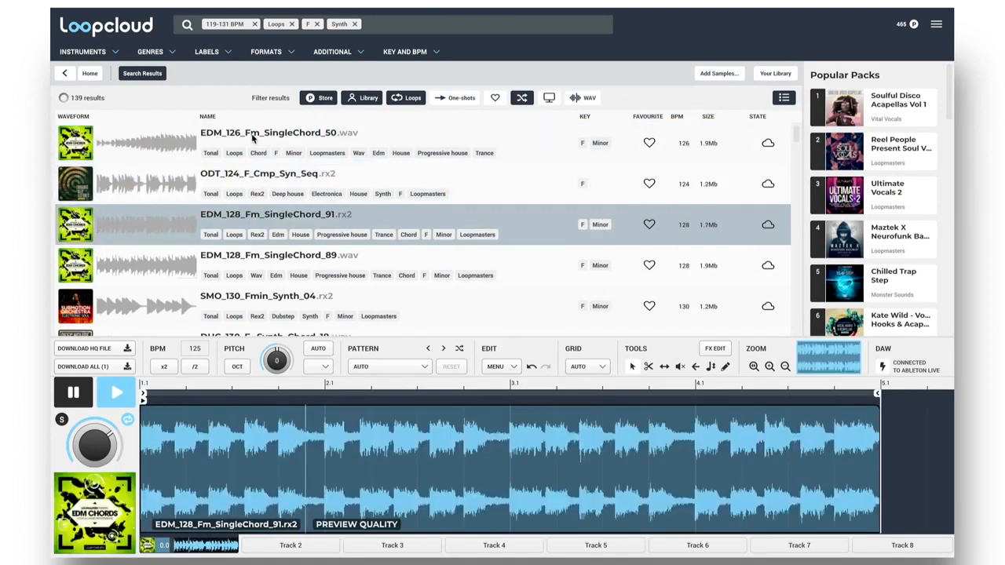
key(Down)
key(Down)
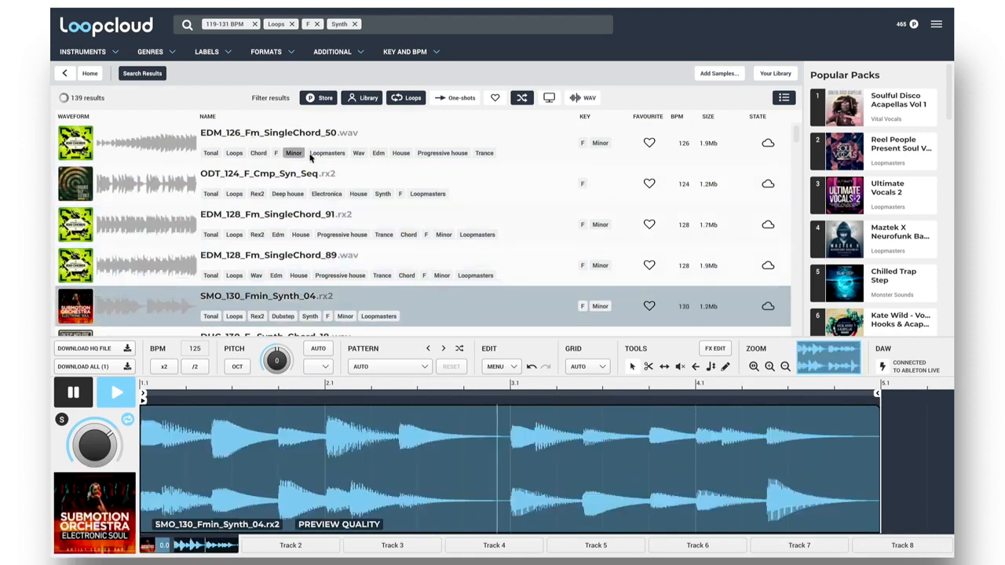
scroll(338, 186, down, 3)
key(Down)
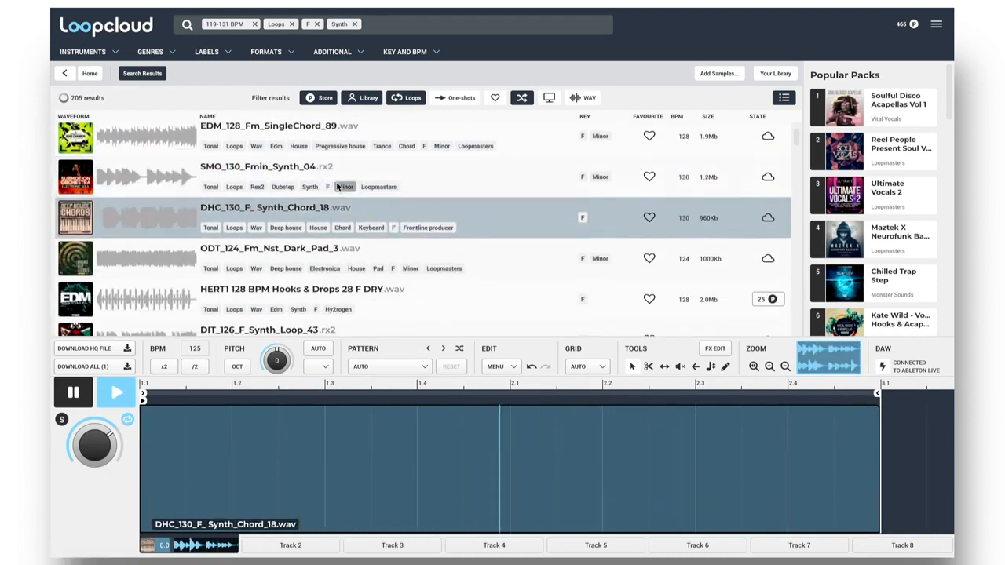
key(Down)
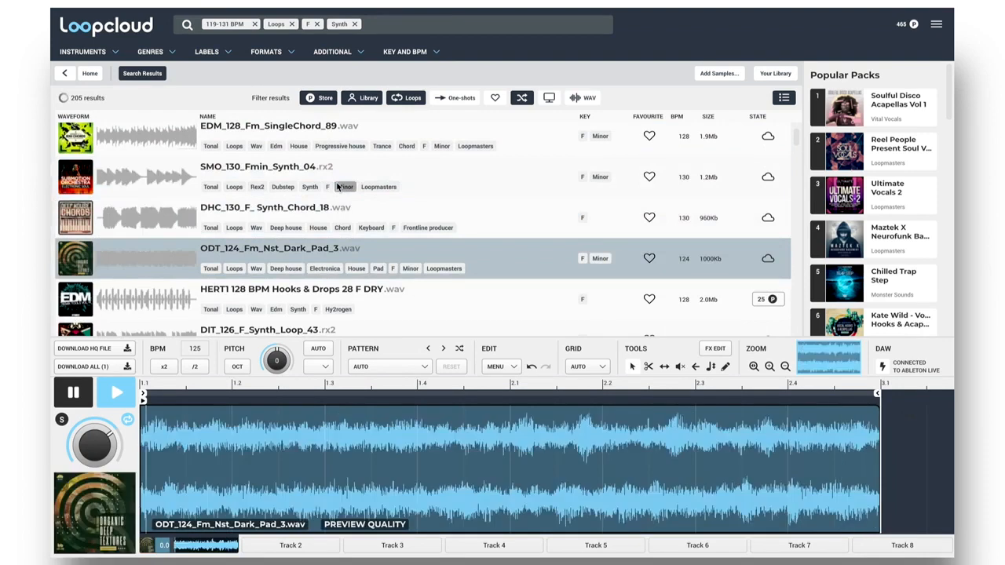
key(Down)
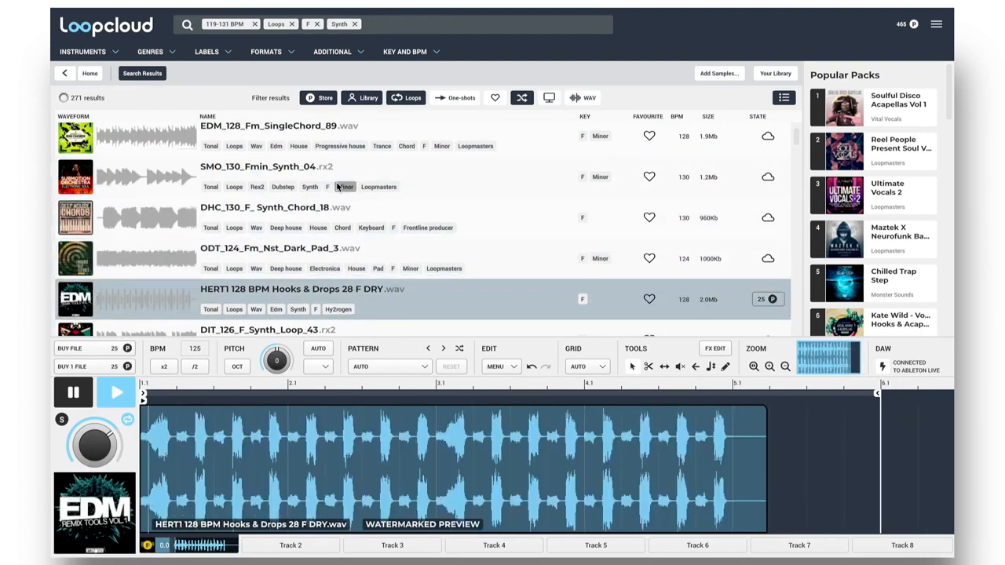
key(Down)
key(Down)
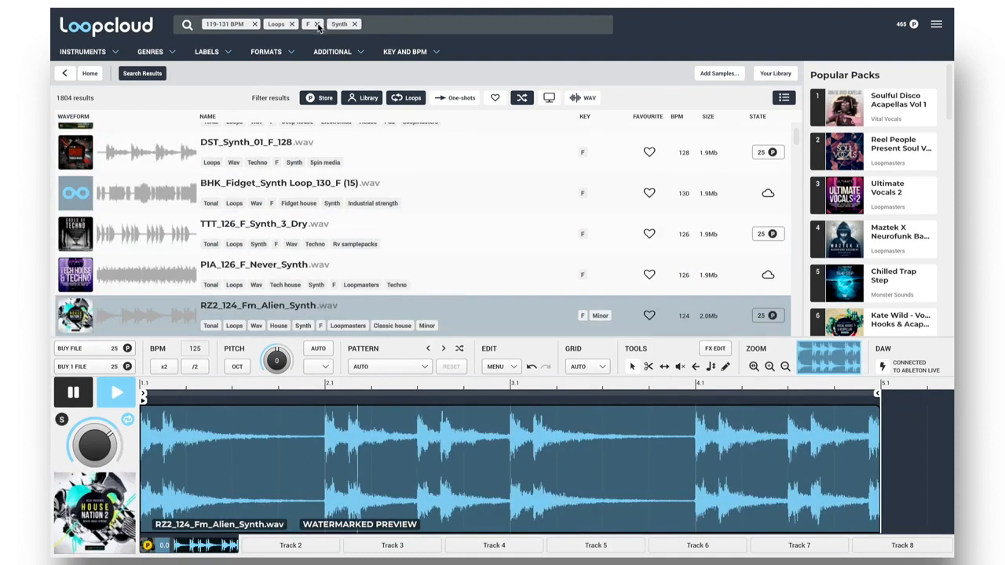
- Remove the F key filter from the search and turn on automatic pitch matching to the key of F
click(317, 24)
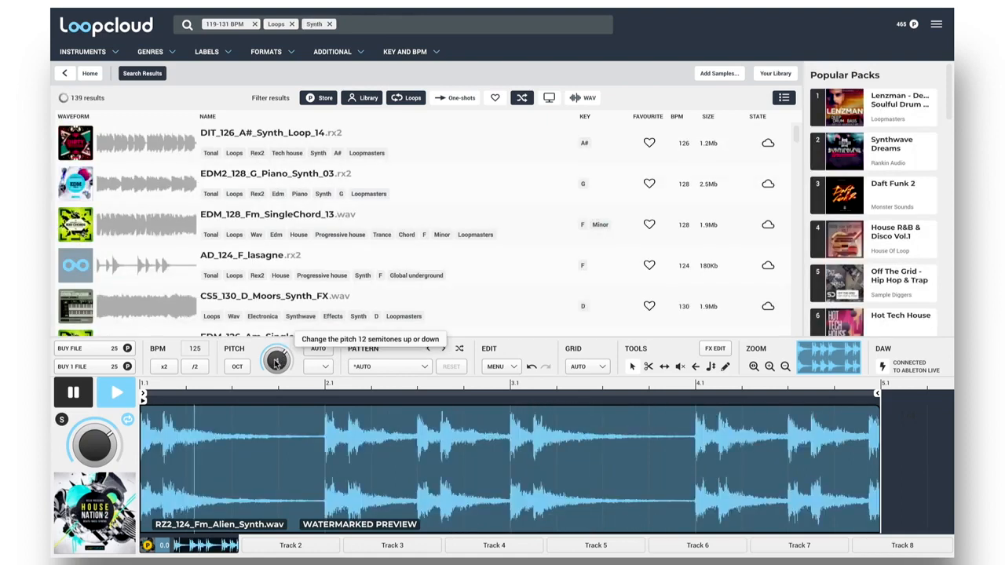
click(326, 351)
click(325, 367)
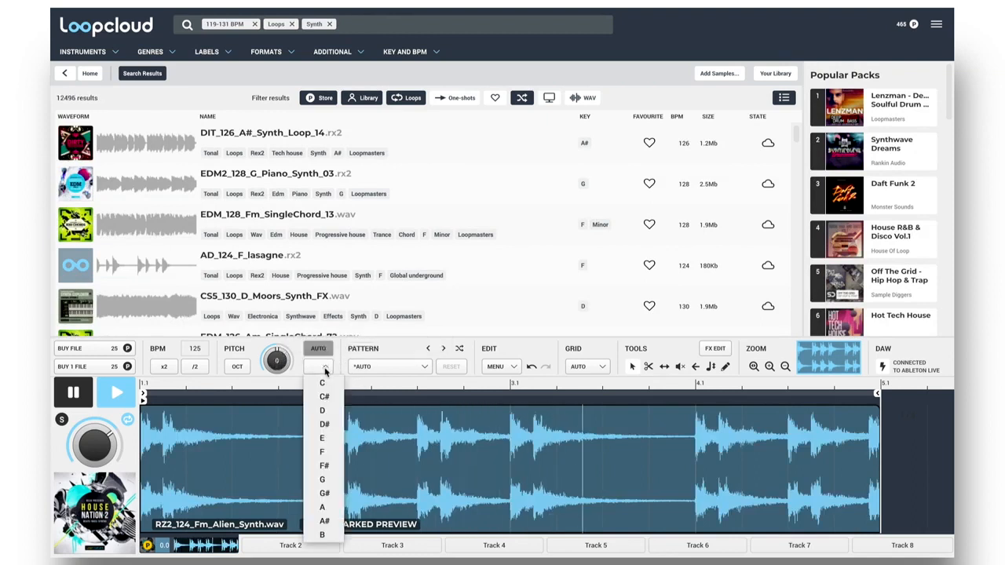
click(325, 453)
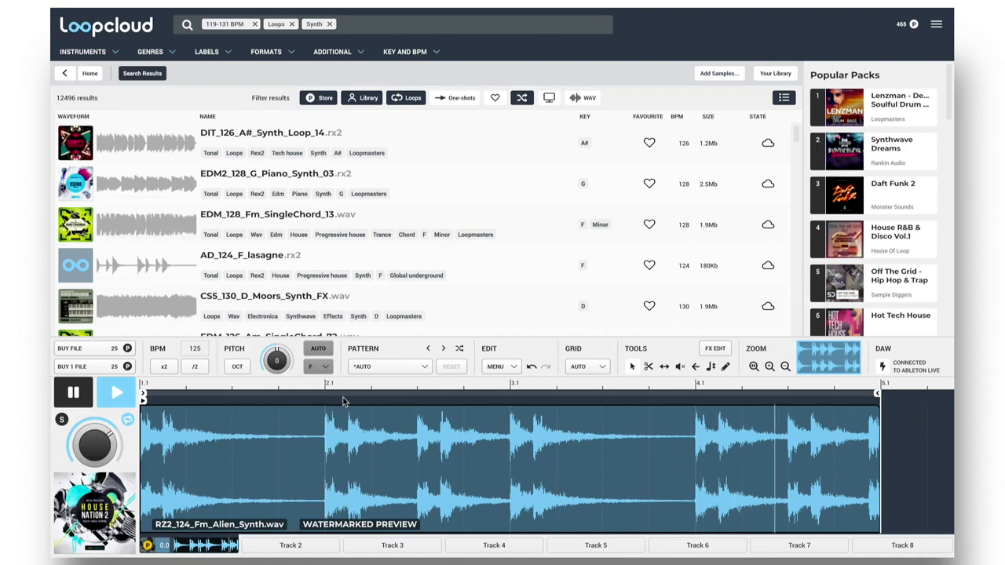
- Audition pitch-matched synth loops in other keys, including EDM2_128_G_Piano_Synth_03.rx2, CS5_130_D_Moors_Synth_FX.wav and EDM_126_Am_SingleChord_72.wav
scroll(348, 214, down, 1)
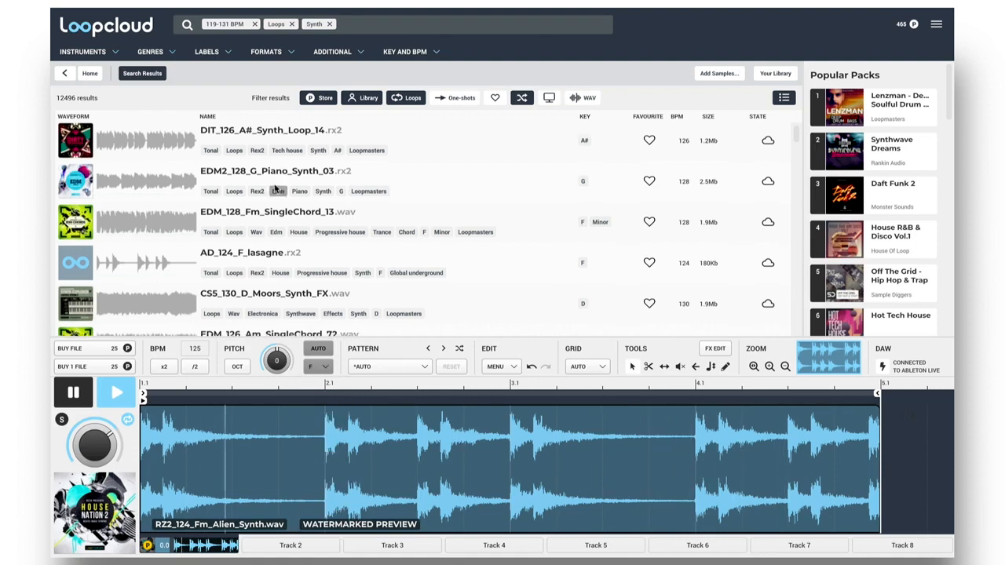
click(271, 177)
scroll(283, 212, down, 2)
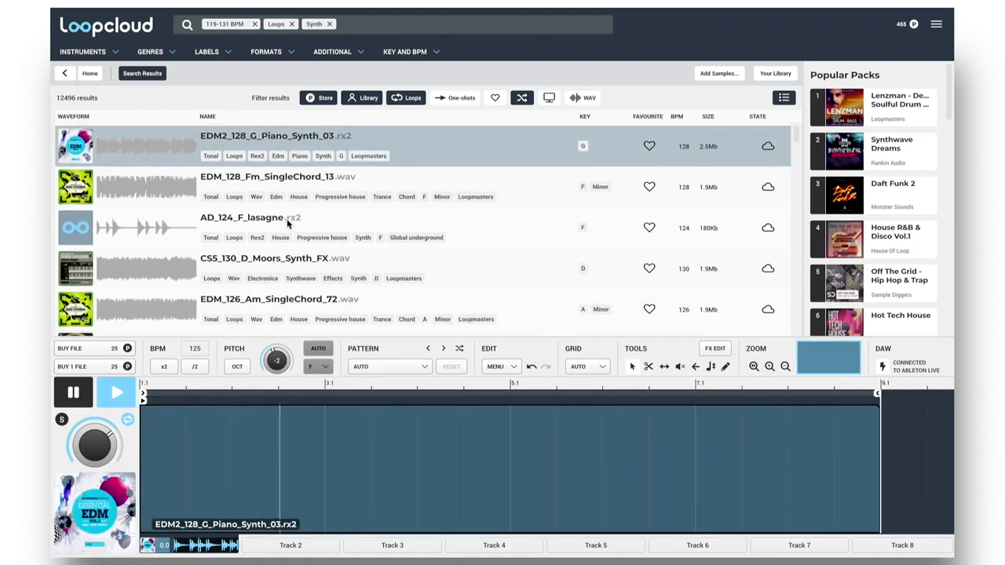
scroll(275, 220, down, 1)
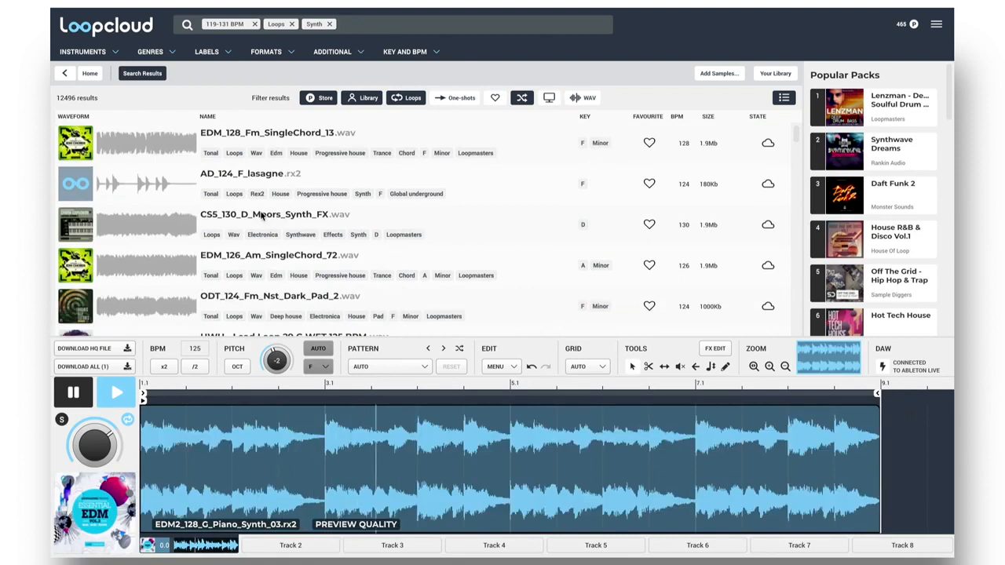
click(261, 215)
scroll(261, 210, down, 2)
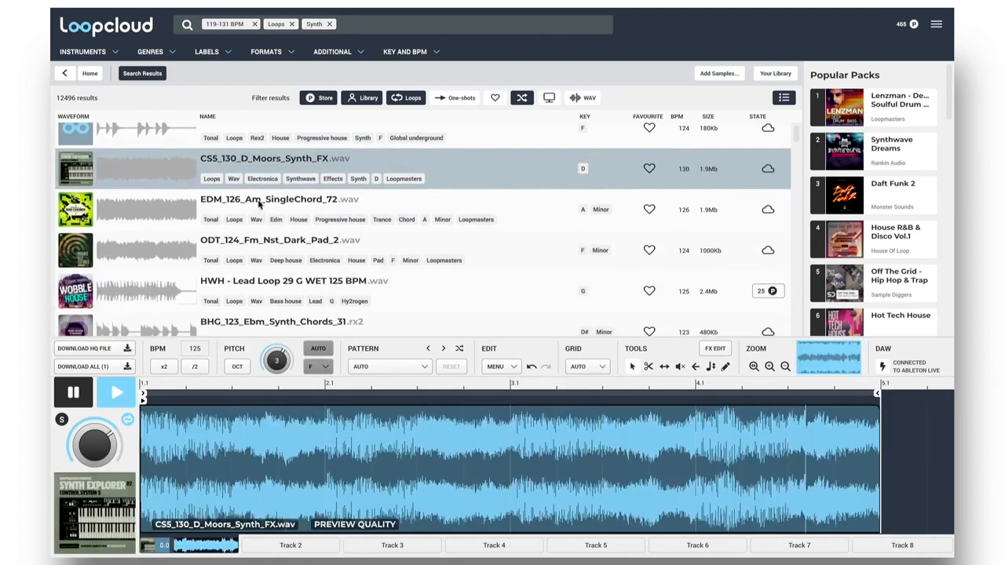
click(259, 204)
scroll(259, 203, down, 1)
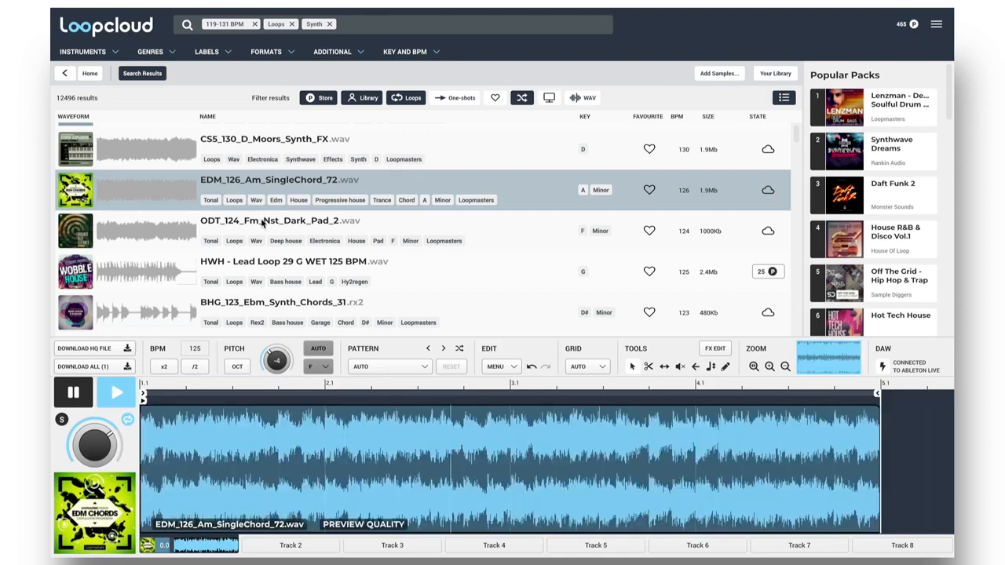
click(263, 224)
scroll(262, 223, down, 1)
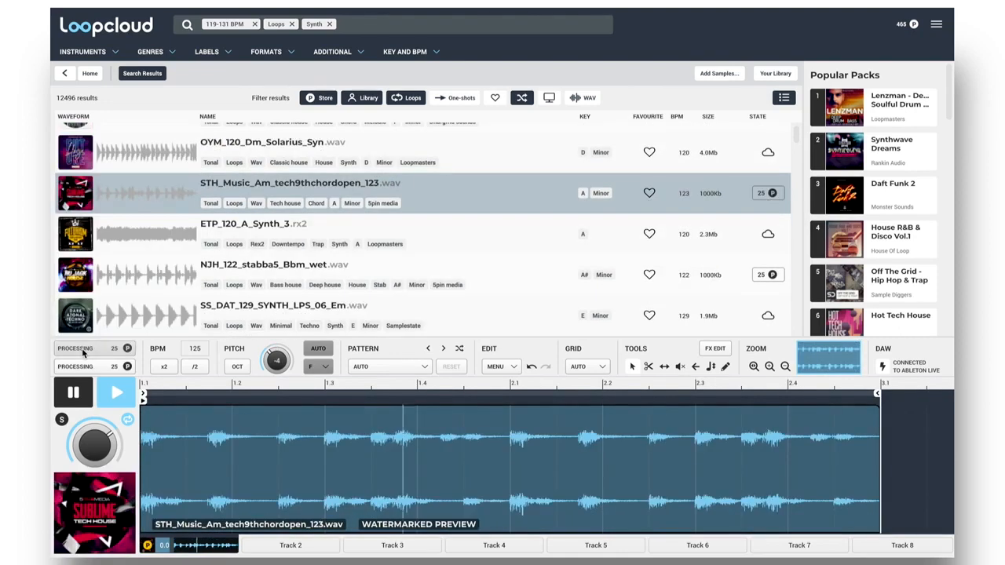
- Buy STH_Music_Am_tech9thchordopen_123.wav, then place its processed version in the first slot of Ableton Live's track 4 and launch it
click(84, 352)
click(84, 352)
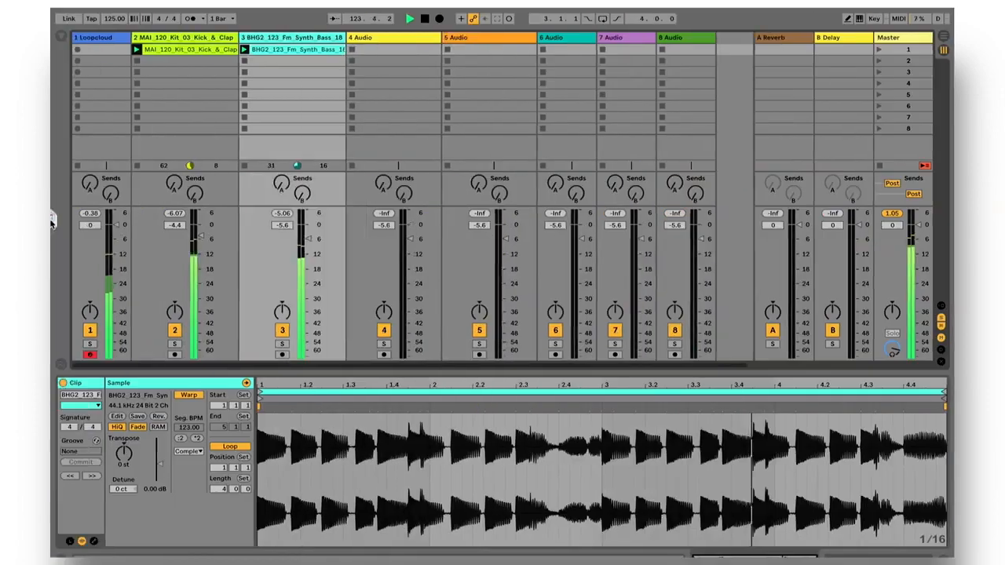
drag(303, 157, 393, 55)
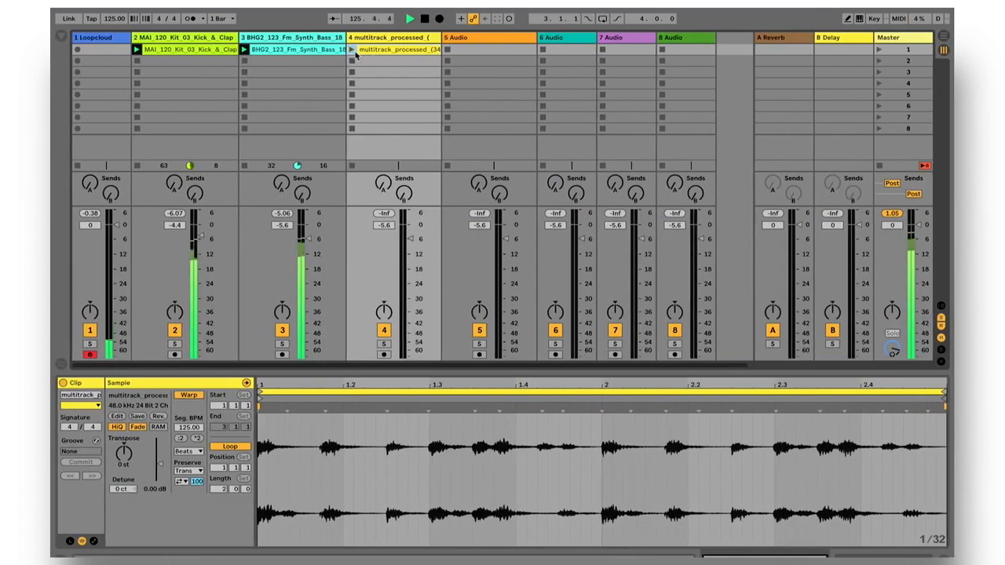
click(353, 49)
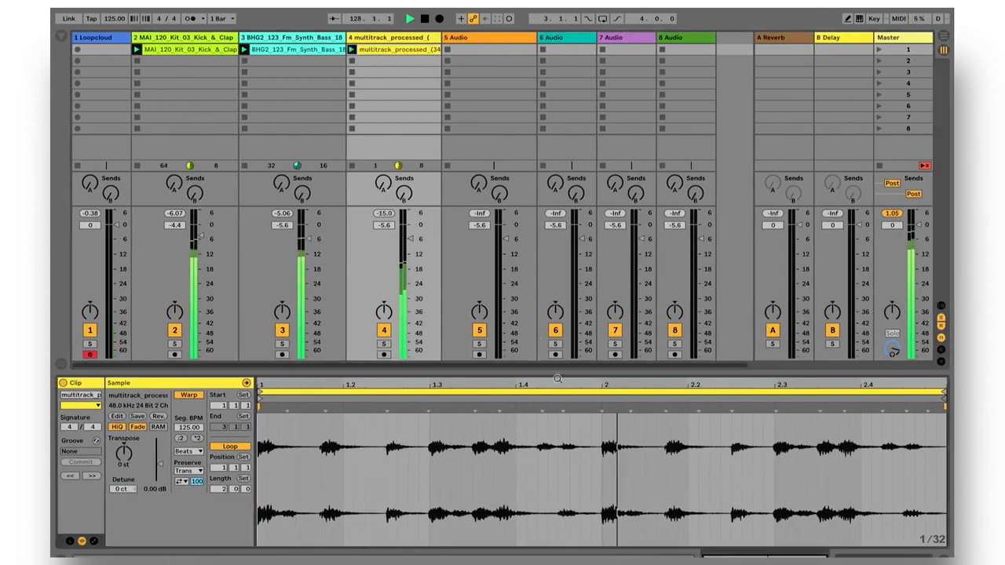
- In Loopcloud, trim DJH_124_Fm9_Chrd.rx2 to one bar split at 1.3, and slip later chord hits into the second slice
drag(552, 365, 552, 343)
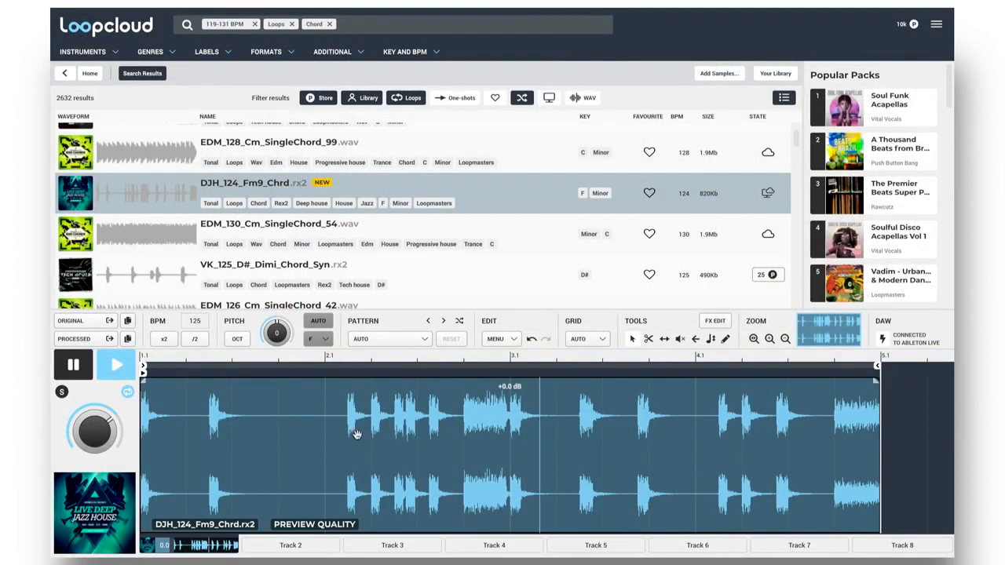
alt+click(322, 441)
alt+click(232, 448)
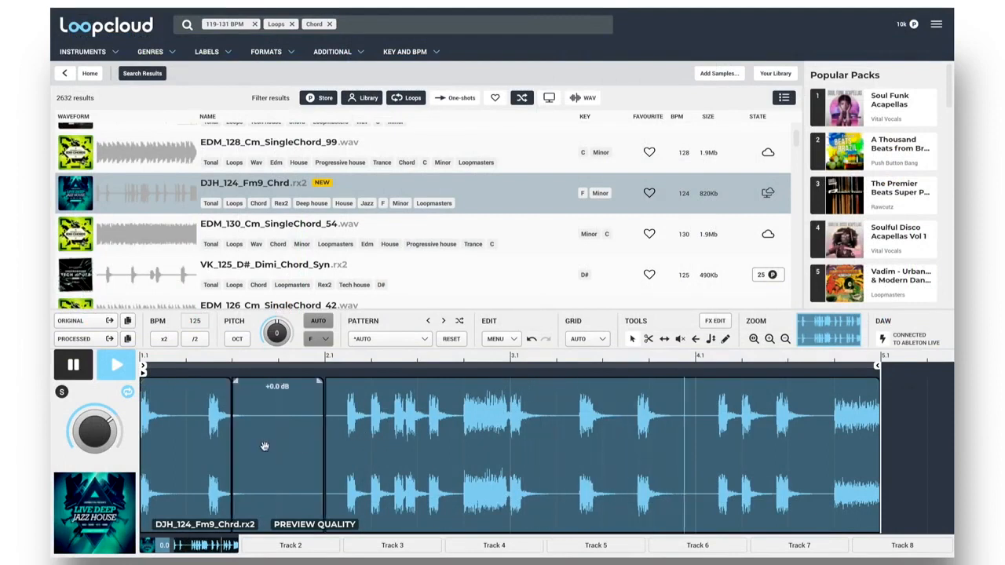
click(405, 405)
key(Delete)
drag(877, 366, 321, 365)
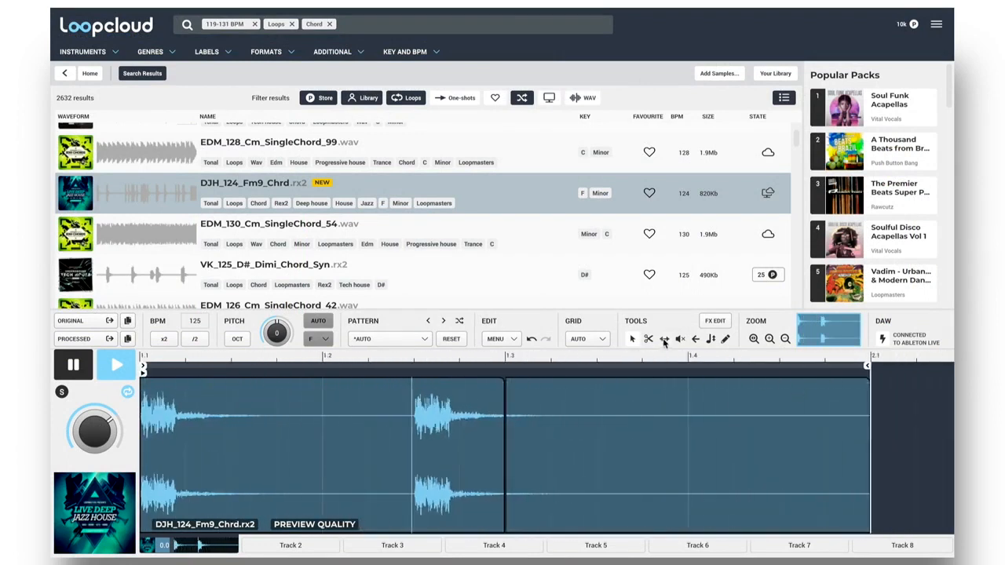
drag(791, 407, 160, 400)
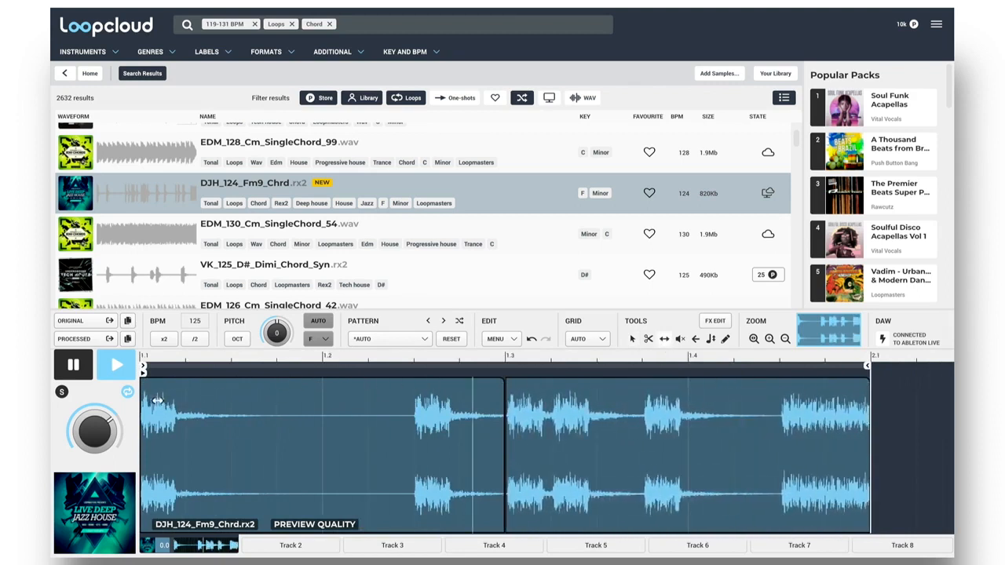
- Cut the loop's second half into four slices at its chord hits and reverse the second of those slices
click(779, 420)
click(642, 428)
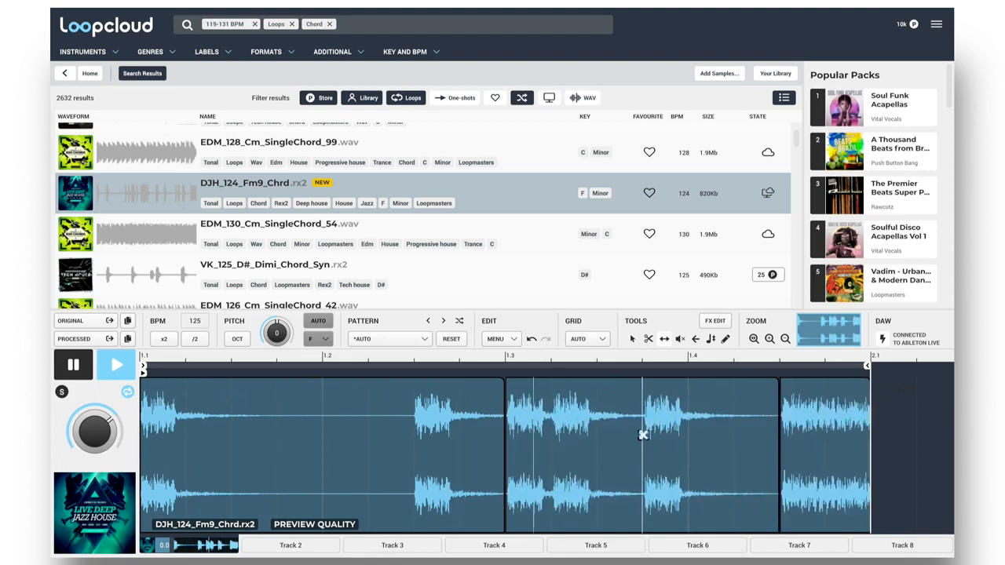
click(550, 433)
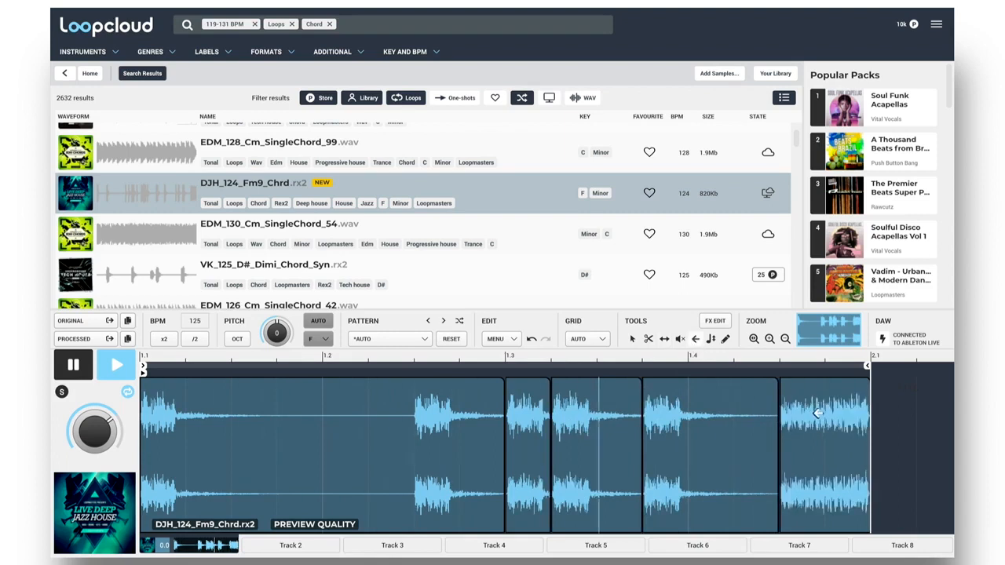
click(590, 425)
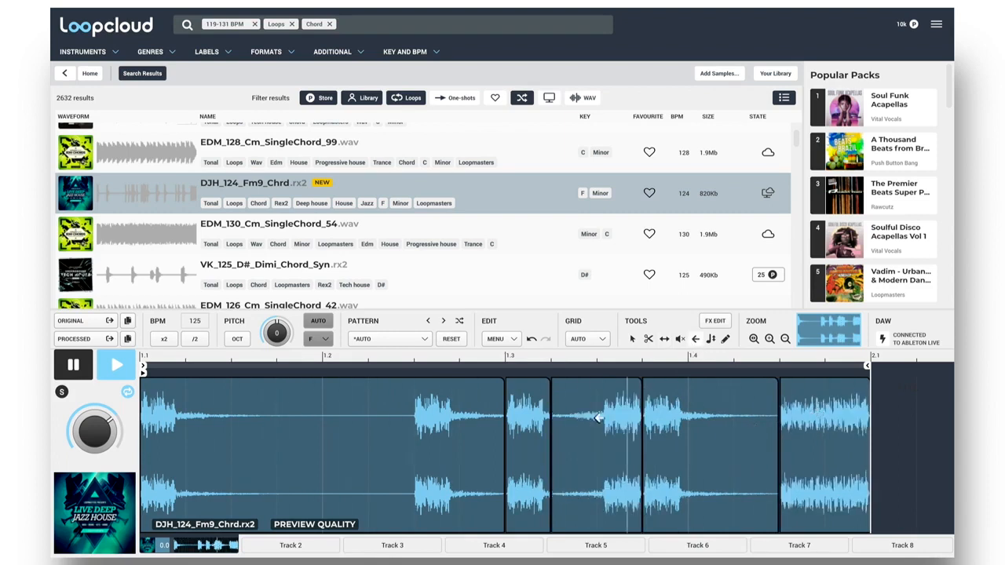
- Lower the gain of the three slices after 1.3, the third to -2.7 dB, and add a fade-in to the last slice
click(633, 338)
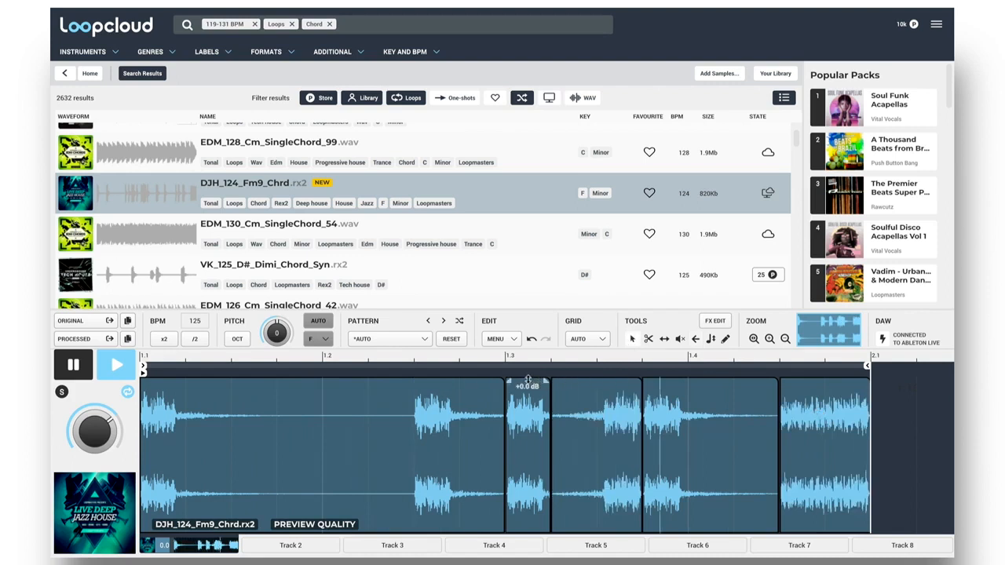
click(528, 440)
drag(528, 383, 528, 391)
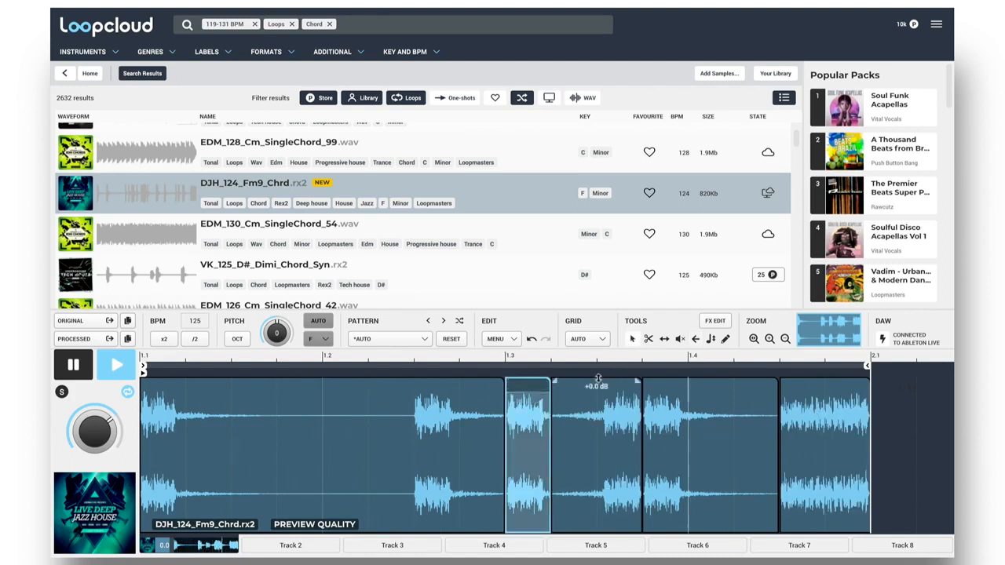
drag(596, 379, 597, 387)
drag(691, 380, 691, 385)
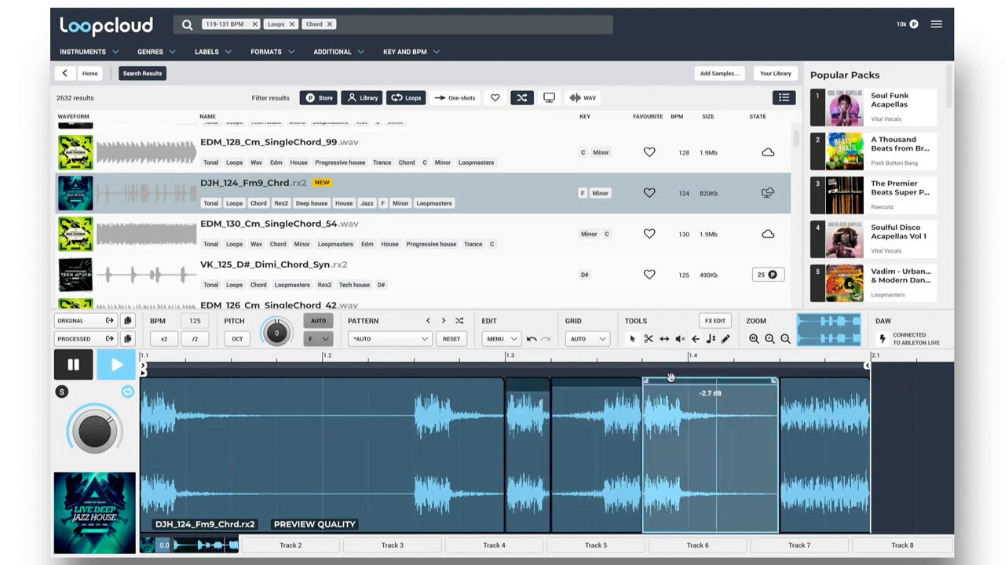
drag(784, 381, 826, 382)
- Split the first slice at its second chord hit, midway between 1.2 and 1.3, and set the new slice's pitch to 1.00
click(412, 427)
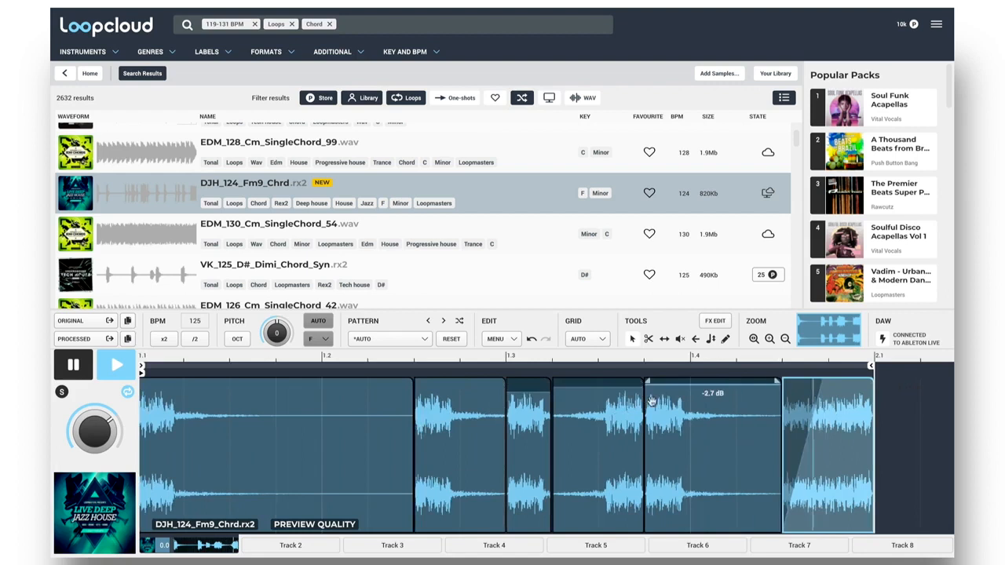
click(710, 339)
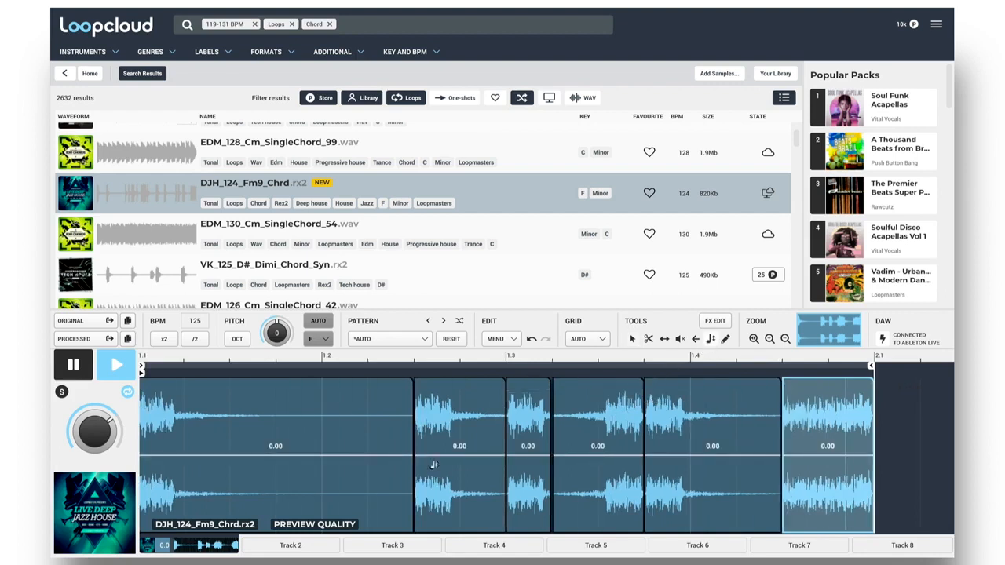
drag(459, 456, 459, 452)
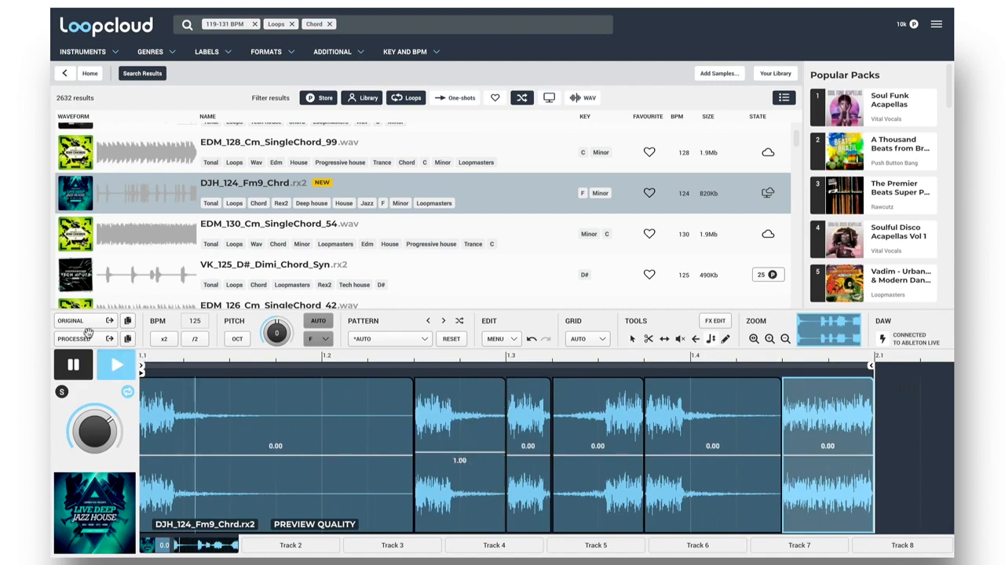
- Place the processed chord loop in the first slot of Ableton Live's track 5, launch it and open the clip
click(79, 363)
drag(52, 267, 484, 50)
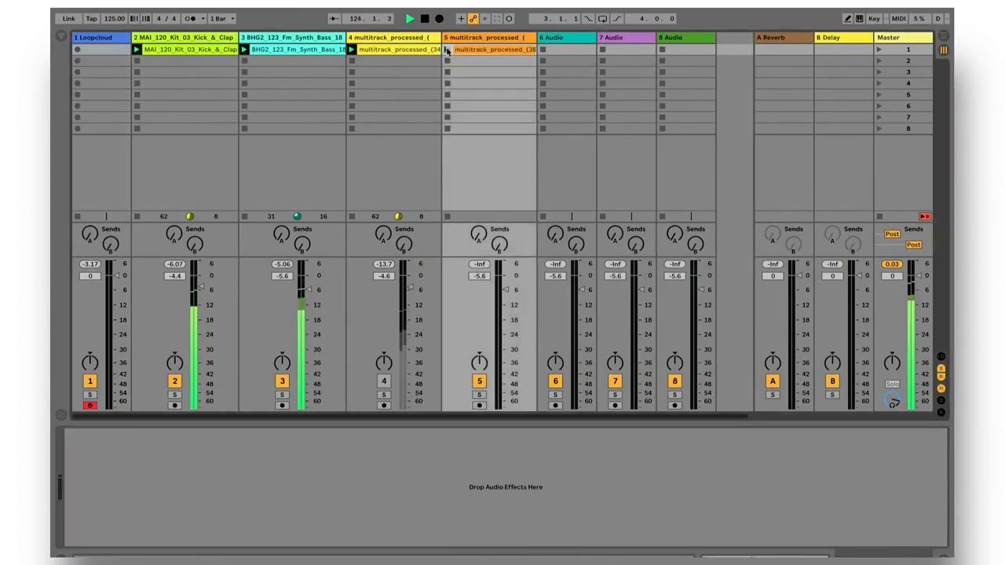
double_click(469, 49)
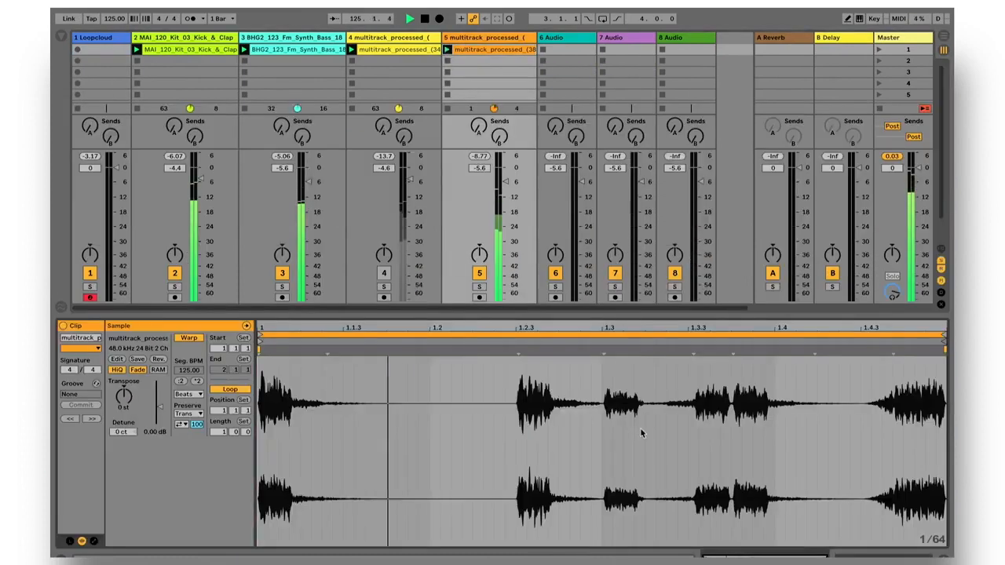
- Solo track 5 briefly to hear the processed chord loop on its own, and restore the full mix
click(479, 286)
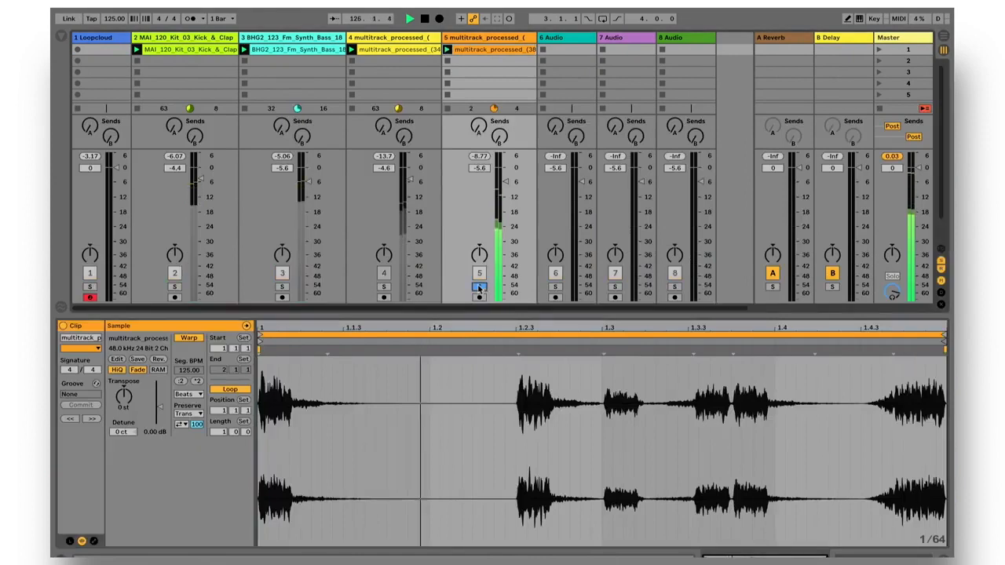
click(479, 287)
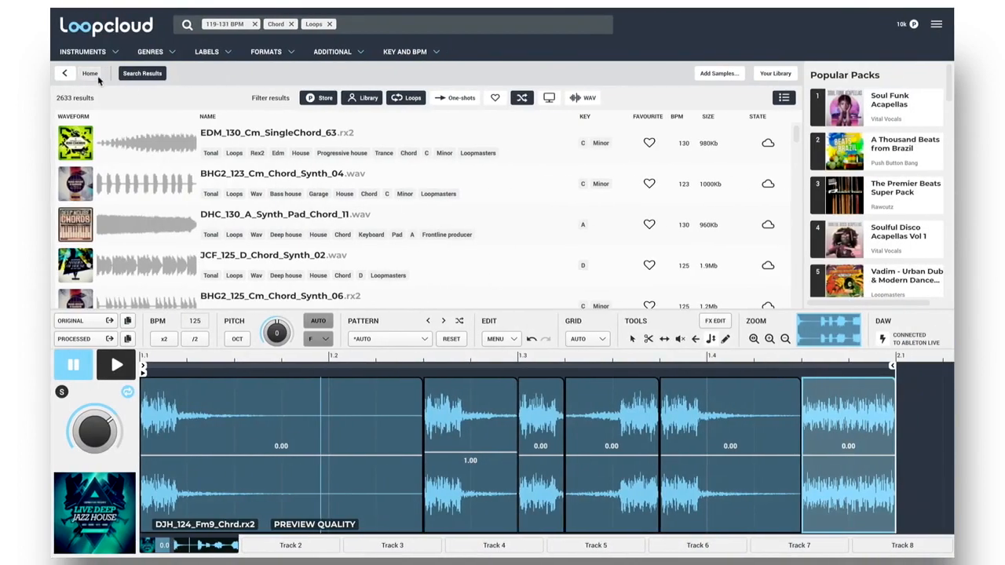
- Return to the Loopcloud home page and filter the samples by the Shaker instrument and One-shots
click(91, 74)
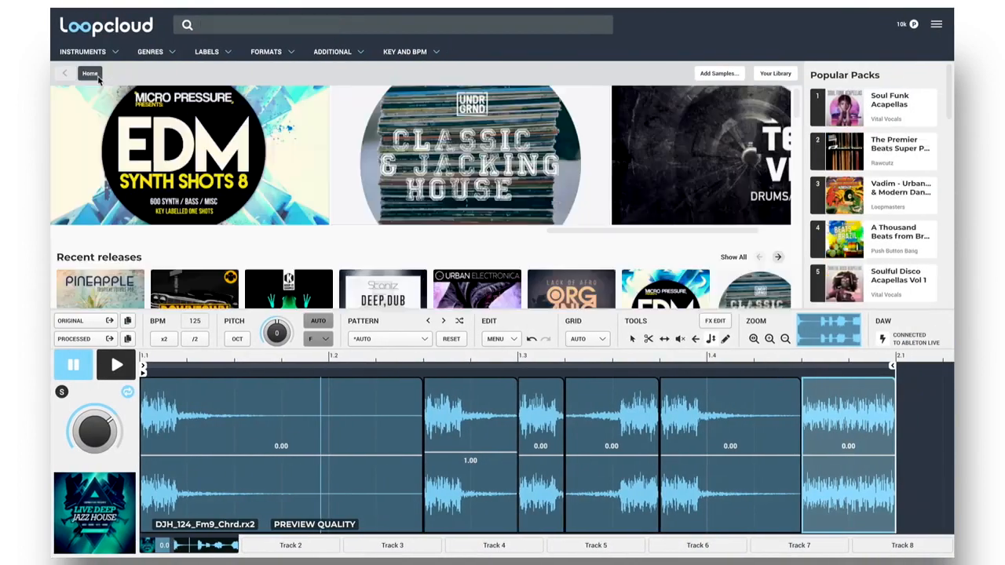
click(117, 53)
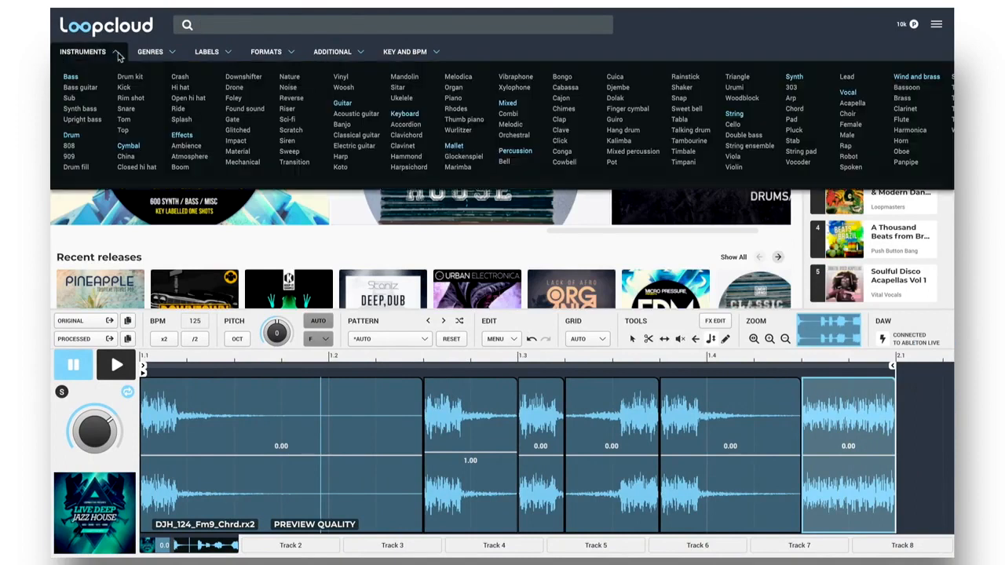
click(681, 88)
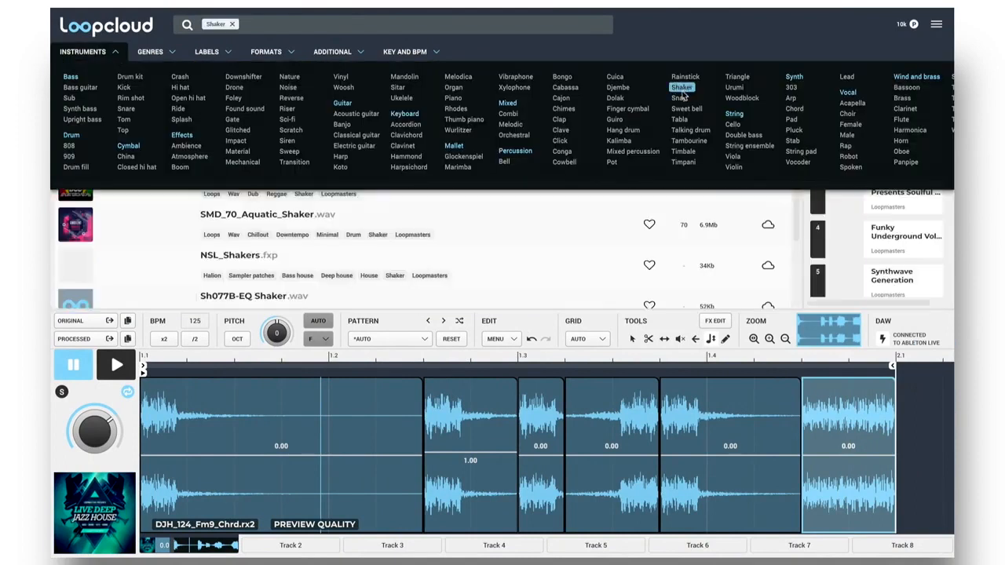
click(118, 54)
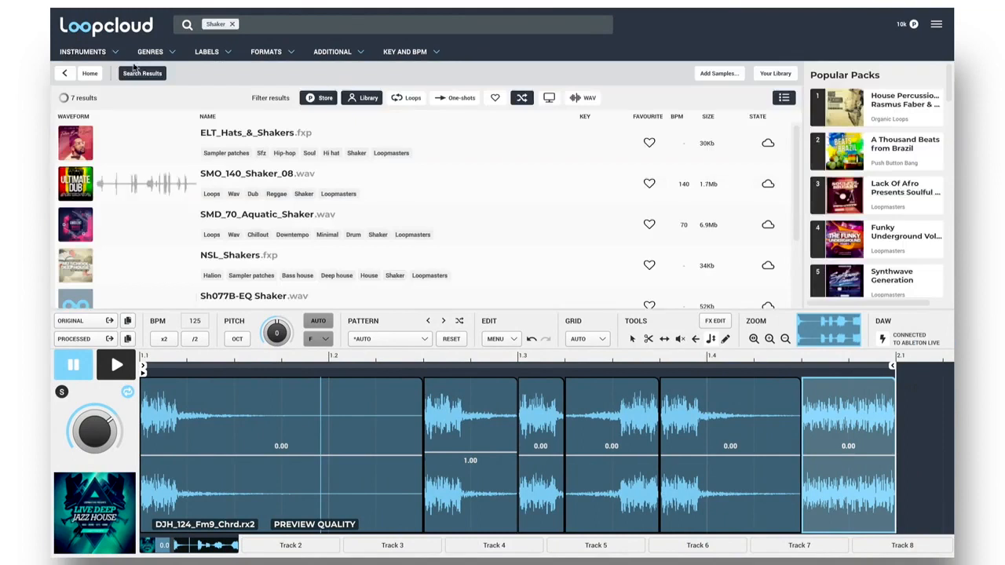
click(453, 99)
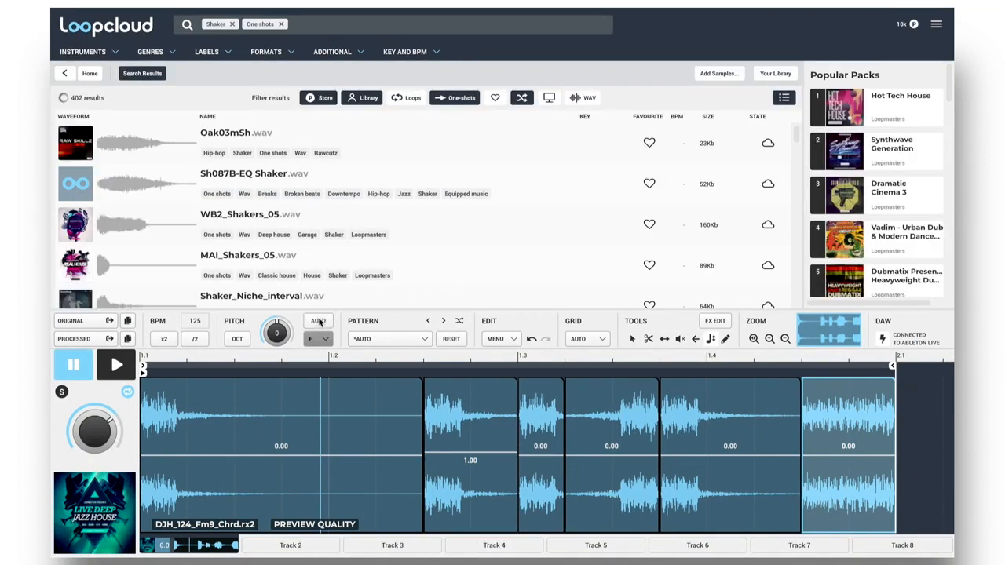
- Turn off automatic key matching and apply the Shaker 1 pattern from the Hats and Shakers factory presets
click(423, 342)
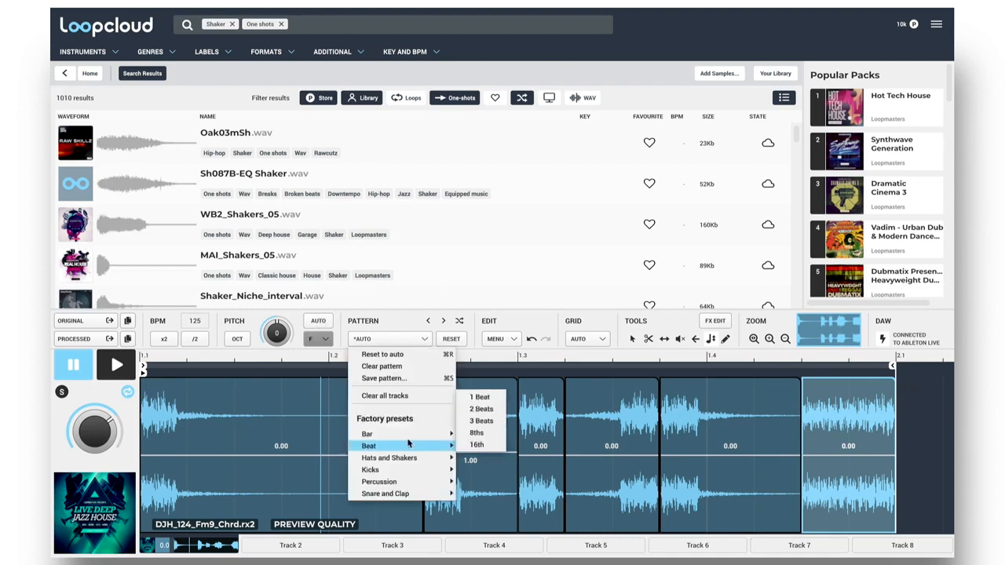
mouse_move(404, 478)
mouse_move(406, 460)
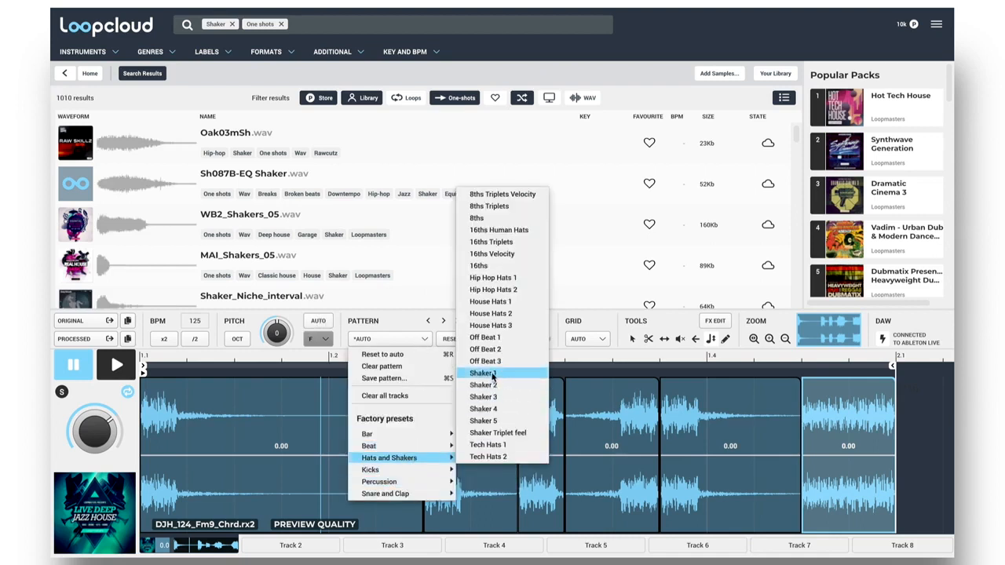
click(495, 379)
- Audition the first five shaker one-shots with the pattern, from Oak03mSh.wav through Shaker_Niche_interval.wav
click(246, 140)
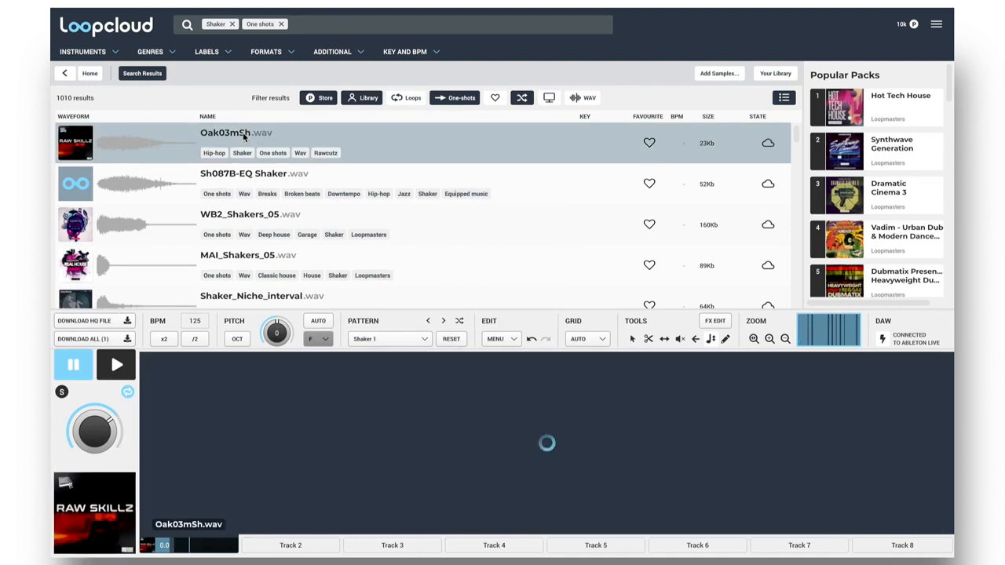
key(Down)
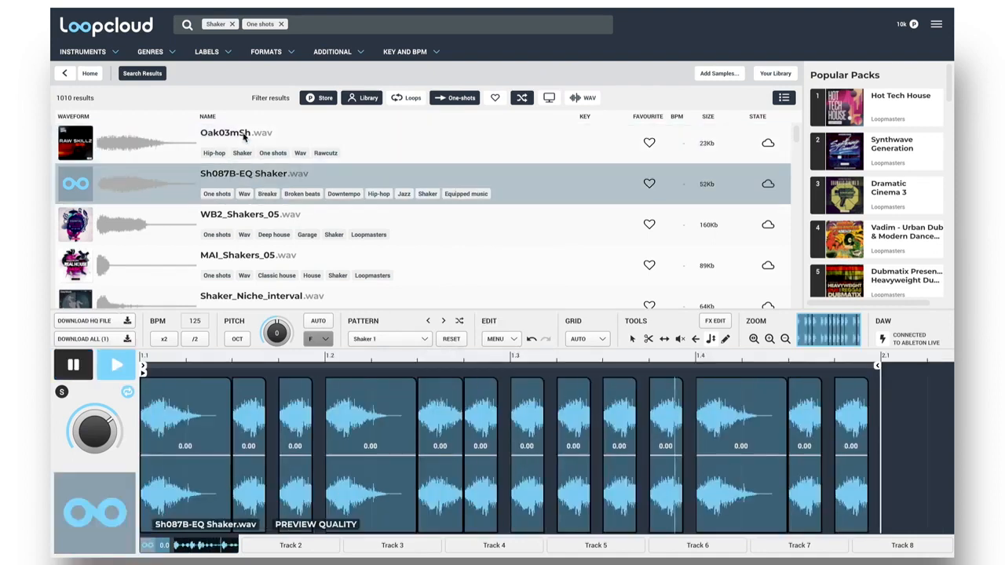
key(Down)
key(Down)
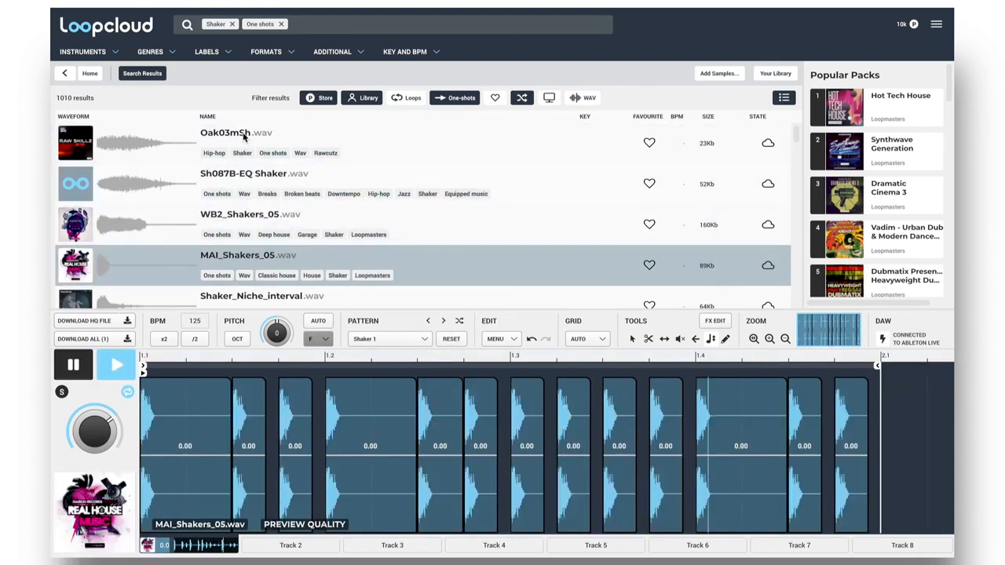
key(Down)
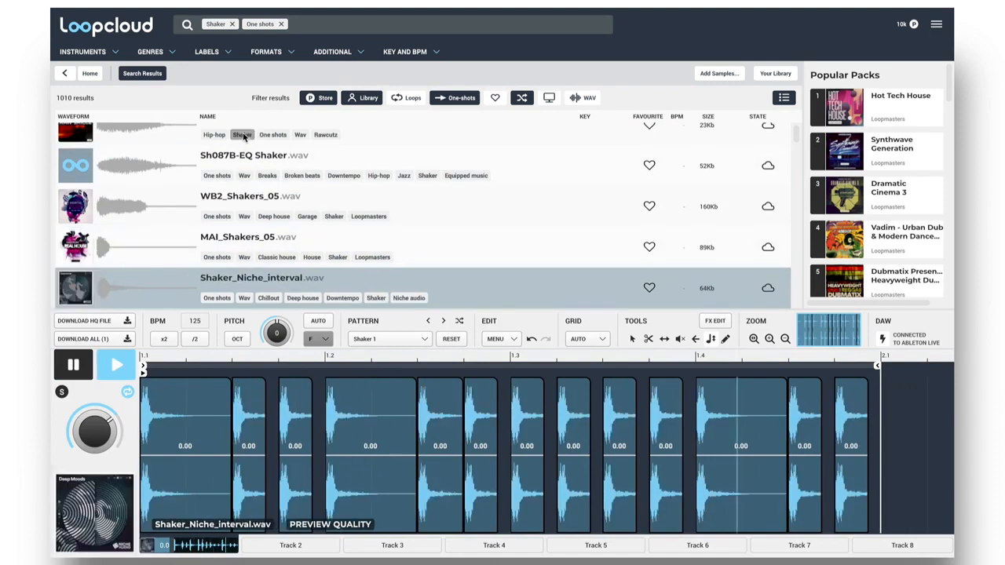
- Try the successive shaker pattern presets on Shaker_Niche_interval.wav and settle on Shaker 5
click(444, 322)
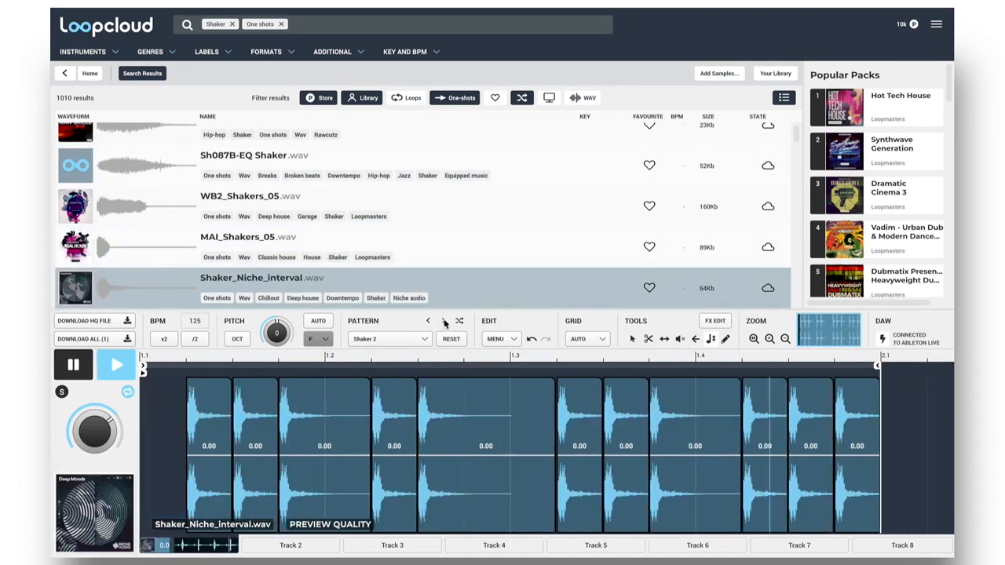
click(444, 322)
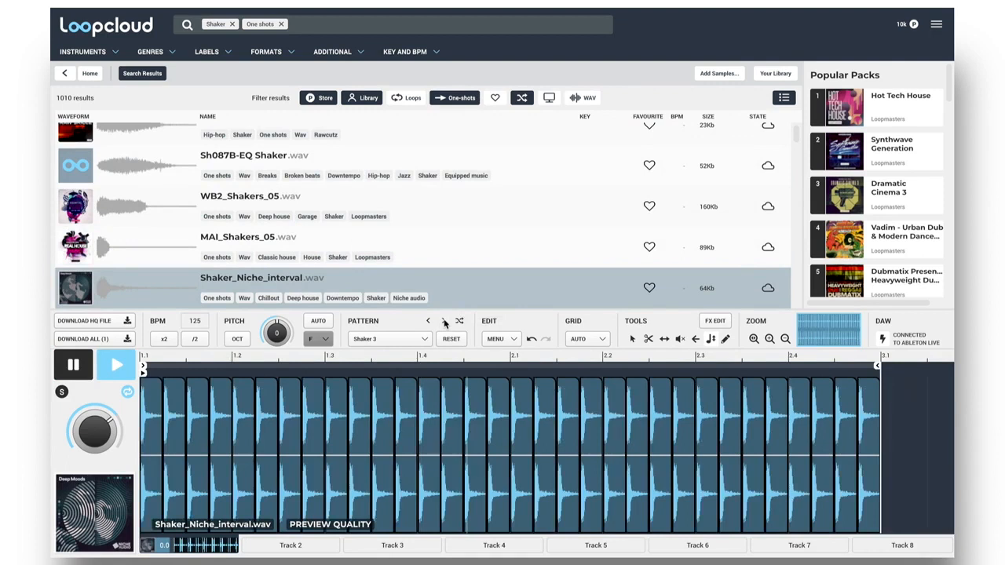
click(445, 321)
click(445, 322)
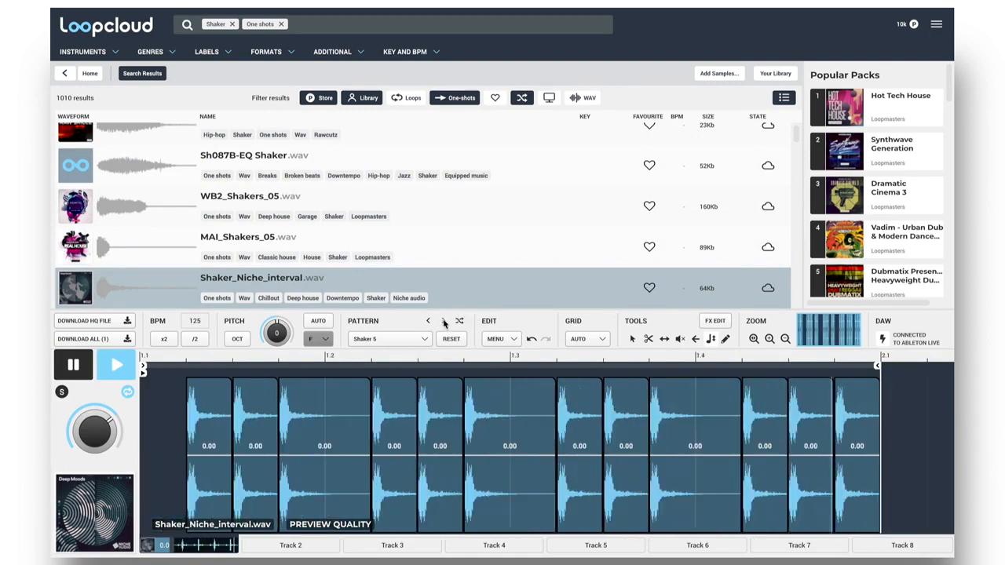
- Audition Shaker_Niche_fkc.wav and DJMT42_Rels_Shaker_02.wav, and choose Sh001B-EQ Shaker.wav for the shaker pattern
scroll(314, 250, down, 2)
click(276, 254)
scroll(267, 236, down, 2)
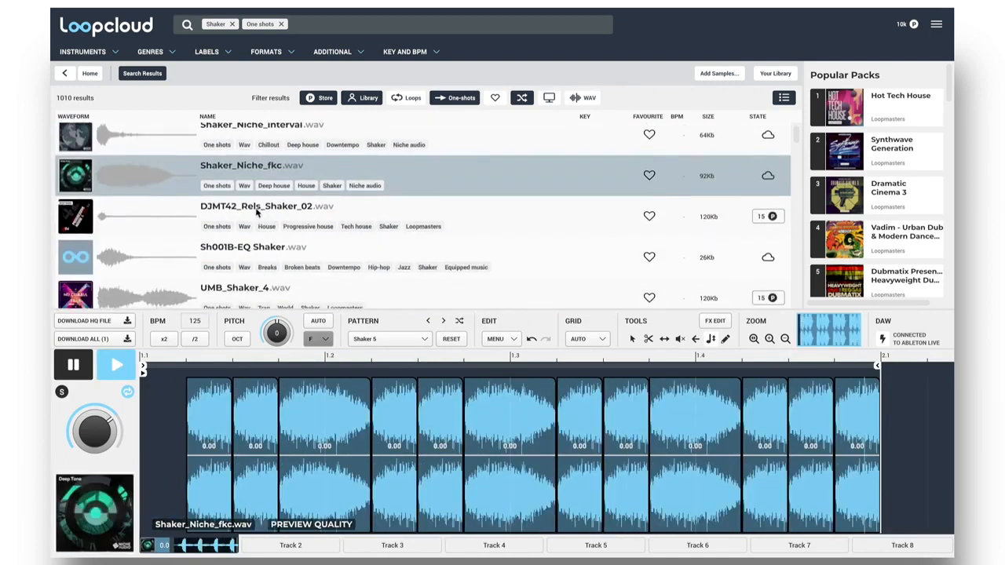
click(257, 216)
click(259, 250)
scroll(251, 248, down, 1)
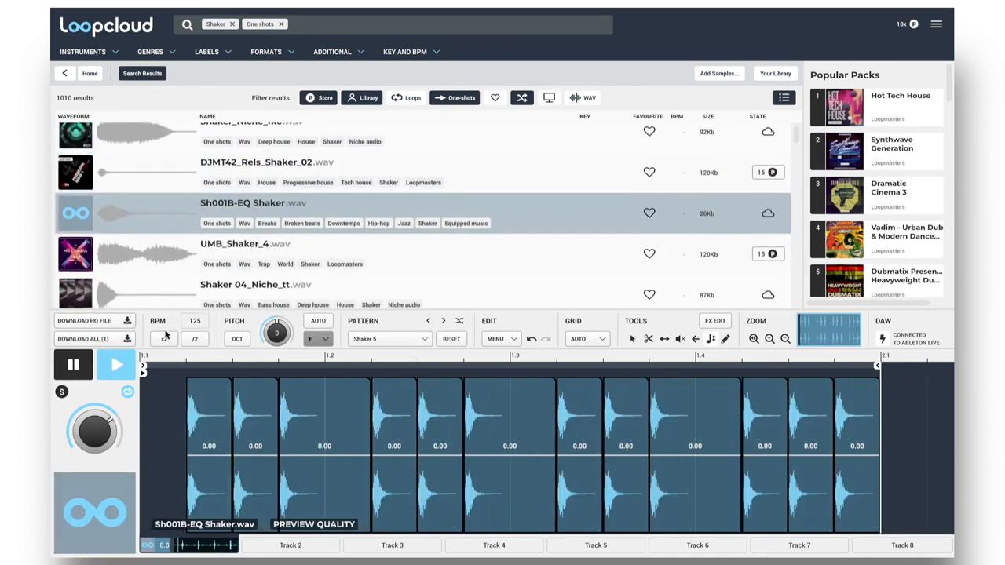
- Download the HQ file of Sh001B-EQ Shaker.wav and launch its processed loop from the first slot of Ableton Live's track 6
click(111, 321)
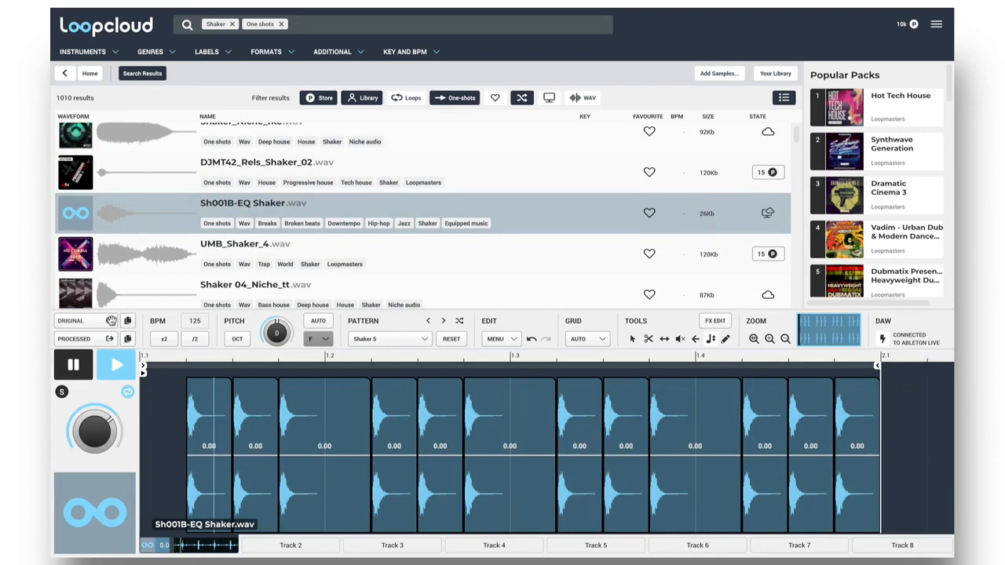
drag(52, 201, 560, 49)
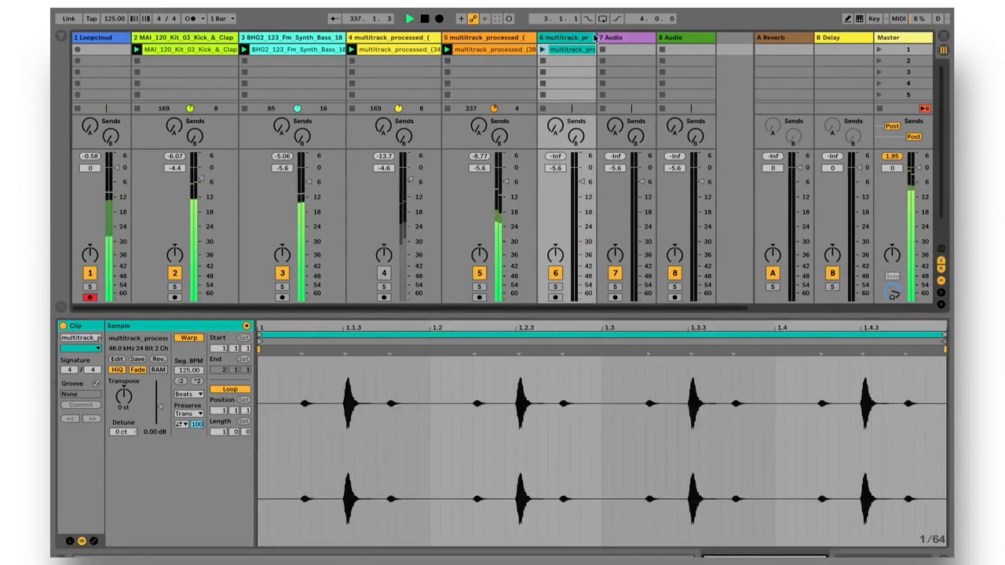
click(542, 50)
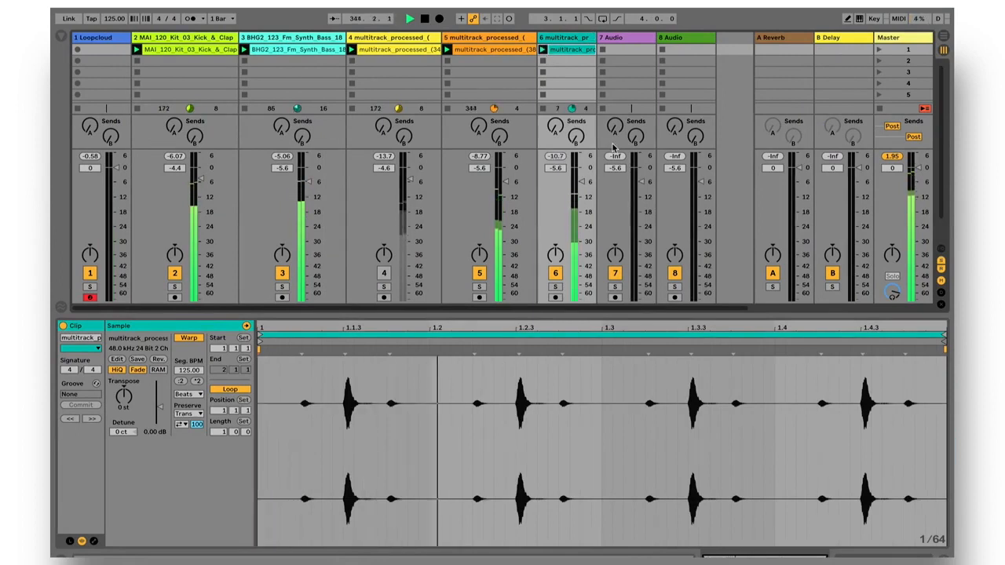
- In Ableton Live, capture the notes played on the Loopcloud track as a MIDI clip and move it to track 7's first slot
key(super+Tab)
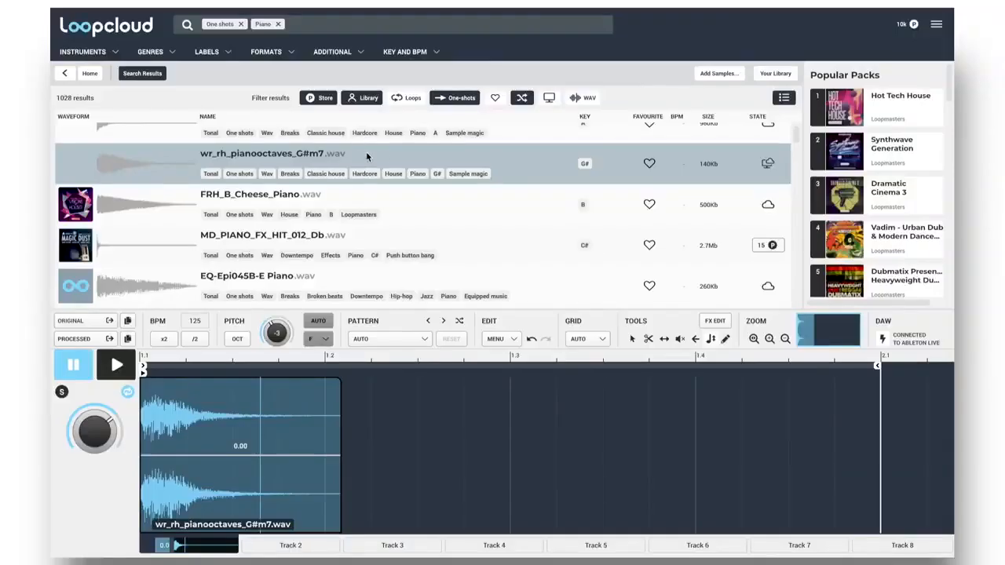
key(super+Tab)
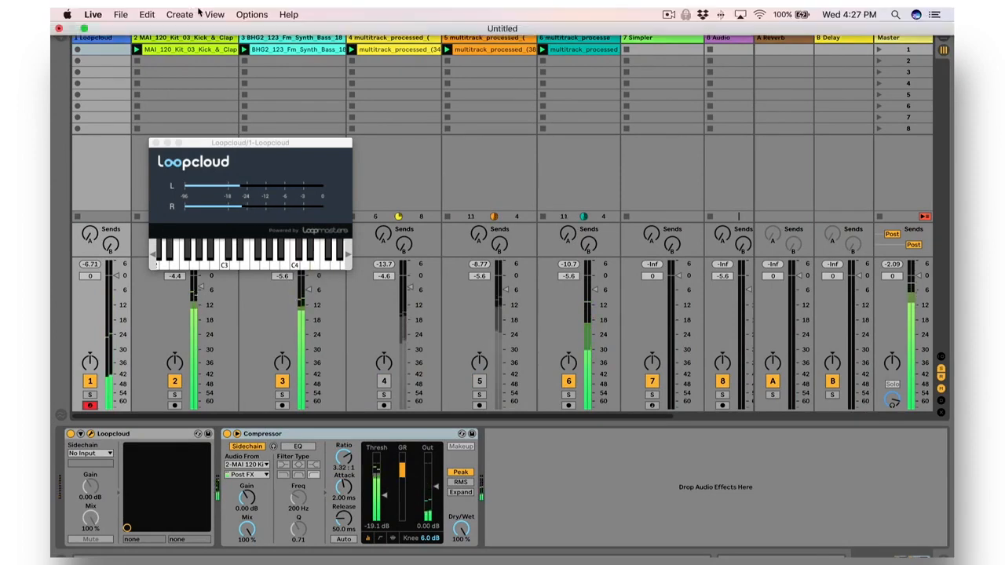
click(179, 14)
click(200, 54)
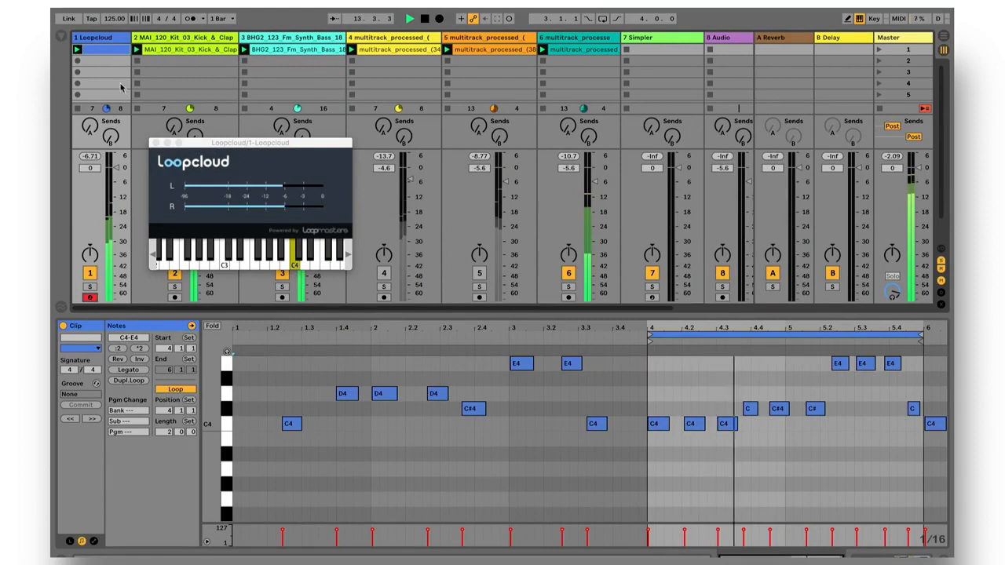
click(651, 50)
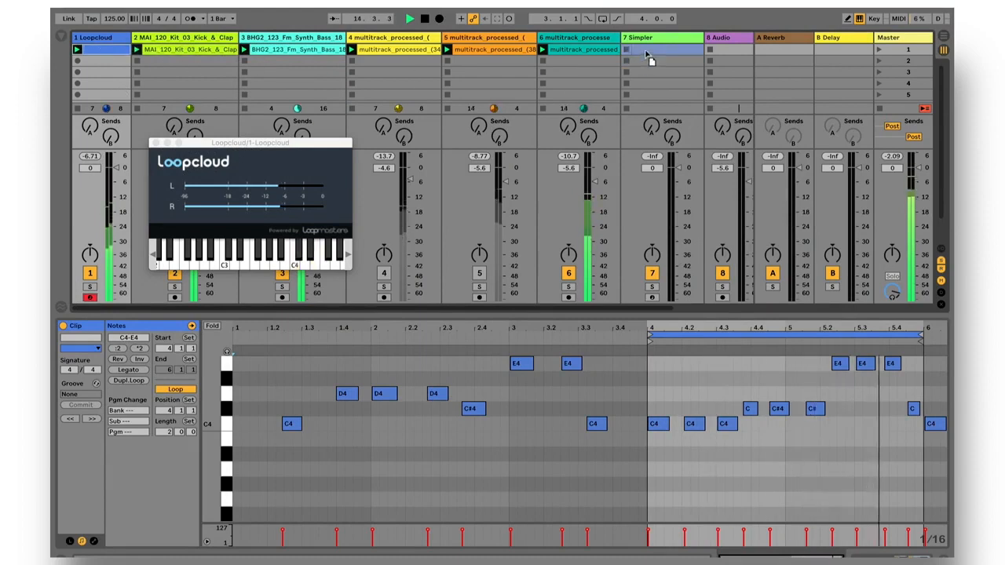
- Load the processed wr_rh_pianooctaves_G#m7.wav sample from Loopcloud into the Simpler on track 7 and open the track's MIDI clip
click(649, 40)
key(super+Tab)
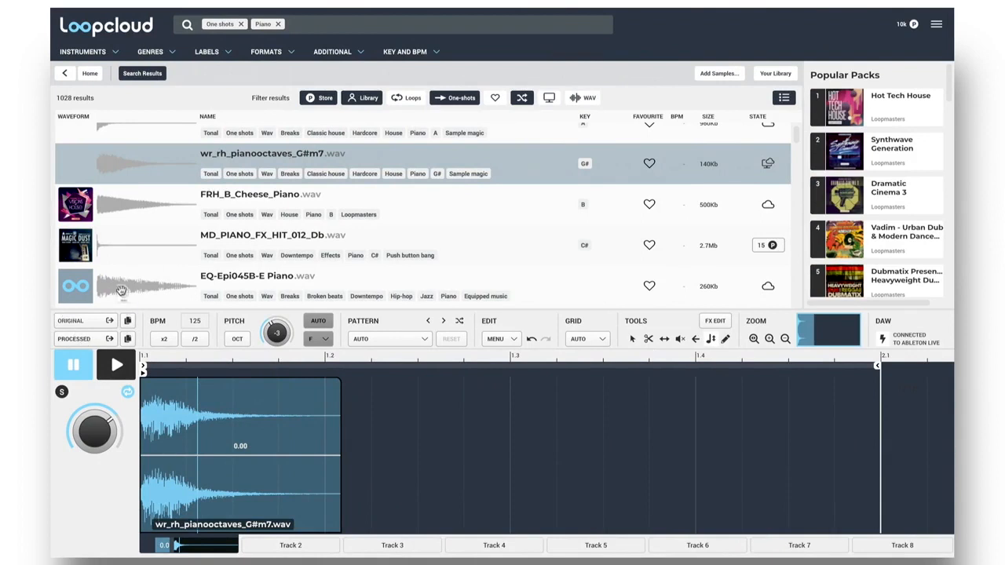
drag(52, 252, 266, 464)
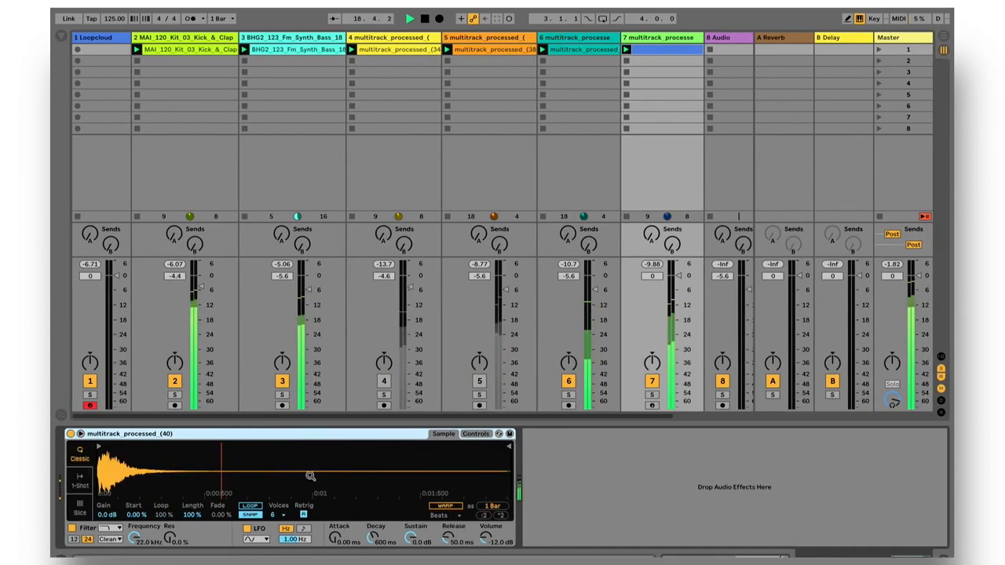
click(660, 47)
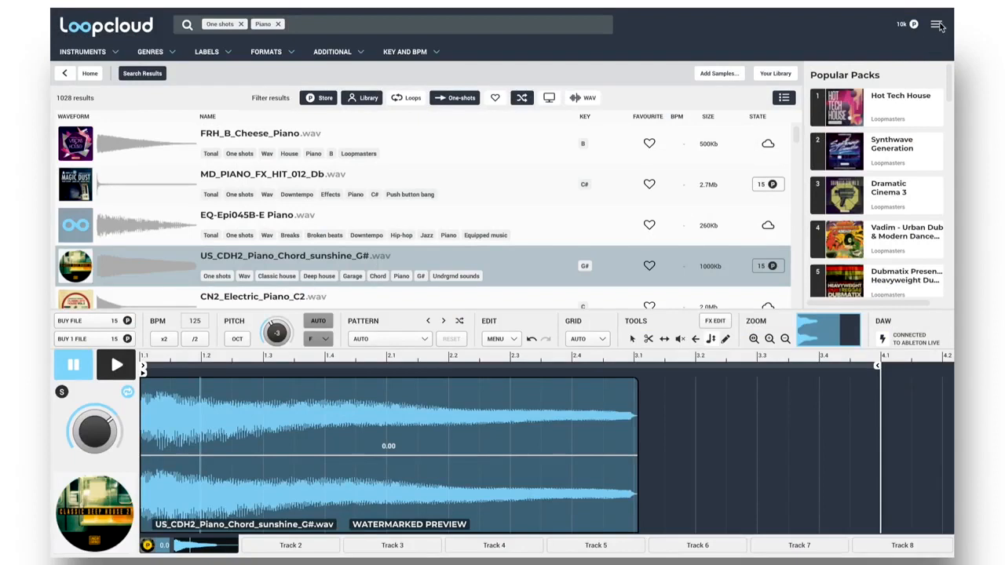
- Show the navigation history of recently auditioned samples in Loopcloud
click(940, 26)
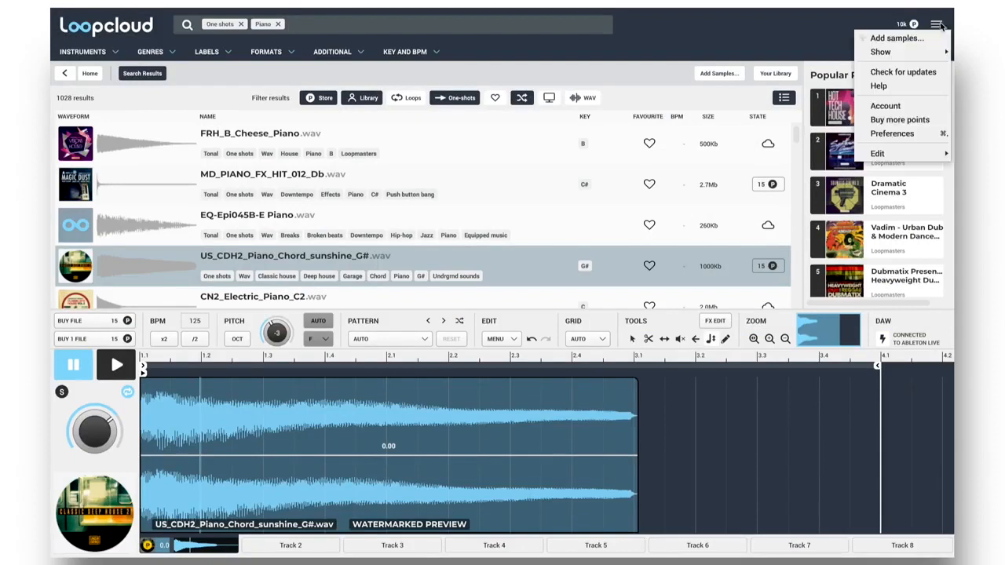
mouse_move(903, 53)
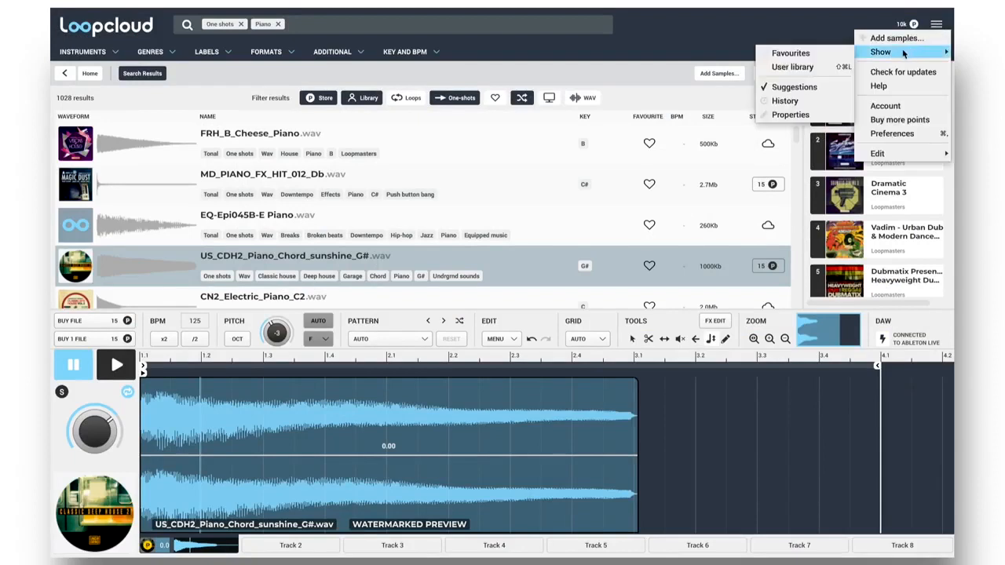
click(785, 102)
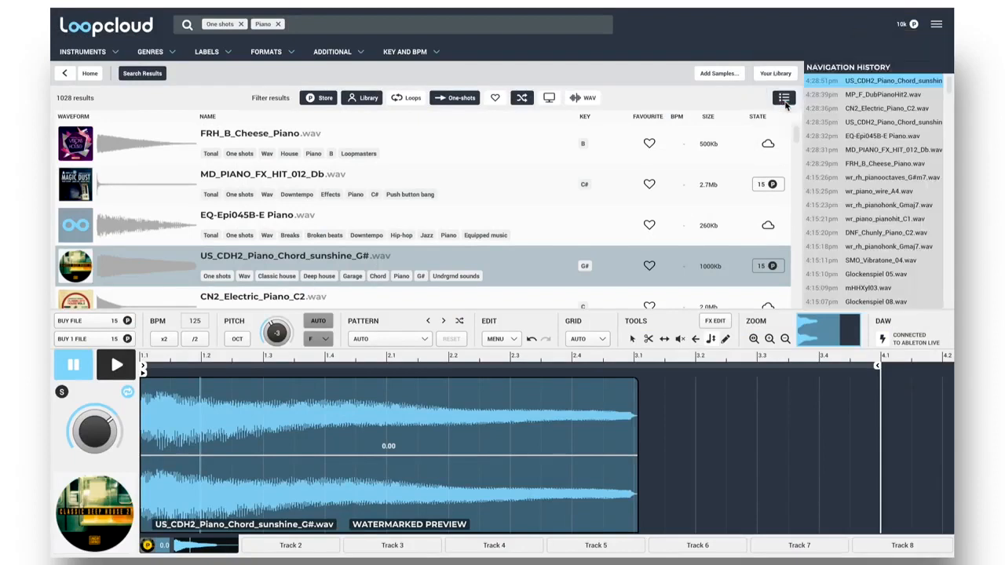
- Revisit earlier piano samples from the navigation history, including CN2_Electric_Piano_C2.wav, FRH_B_Cheese_Piano.wav and DNF_Chunly_Piano_C2.wav
click(873, 112)
scroll(875, 141, down, 1)
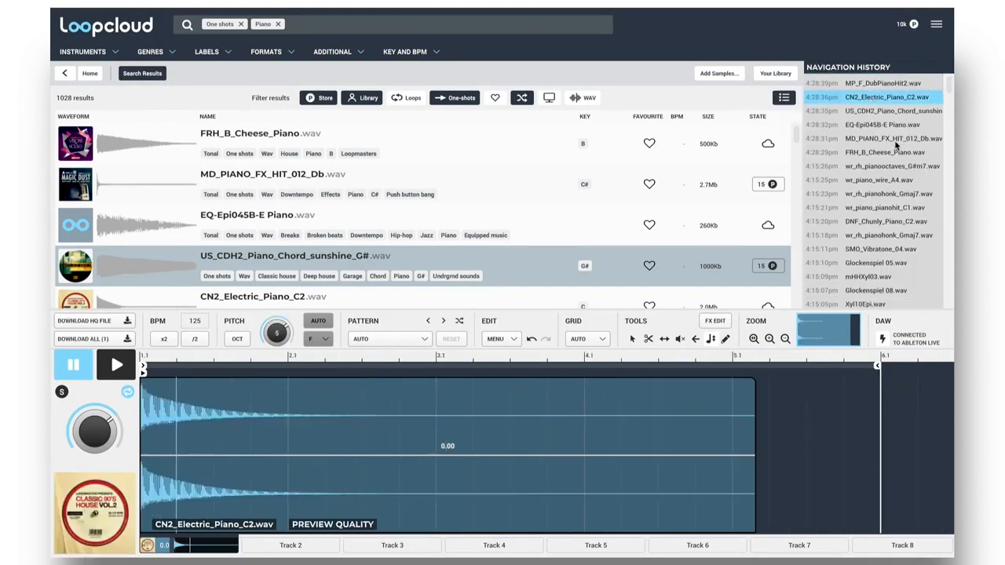
click(877, 150)
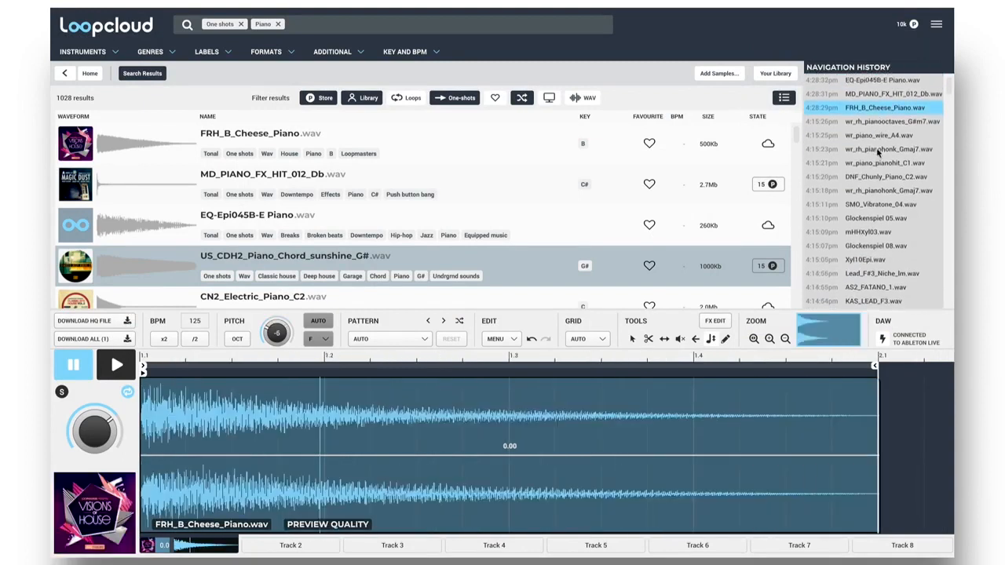
click(881, 161)
scroll(866, 162, down, 2)
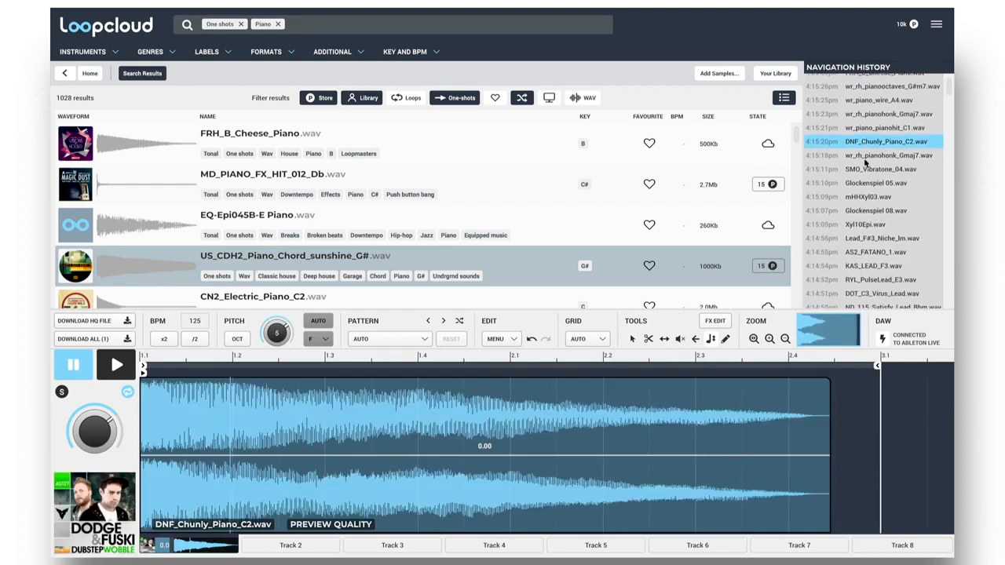
click(865, 159)
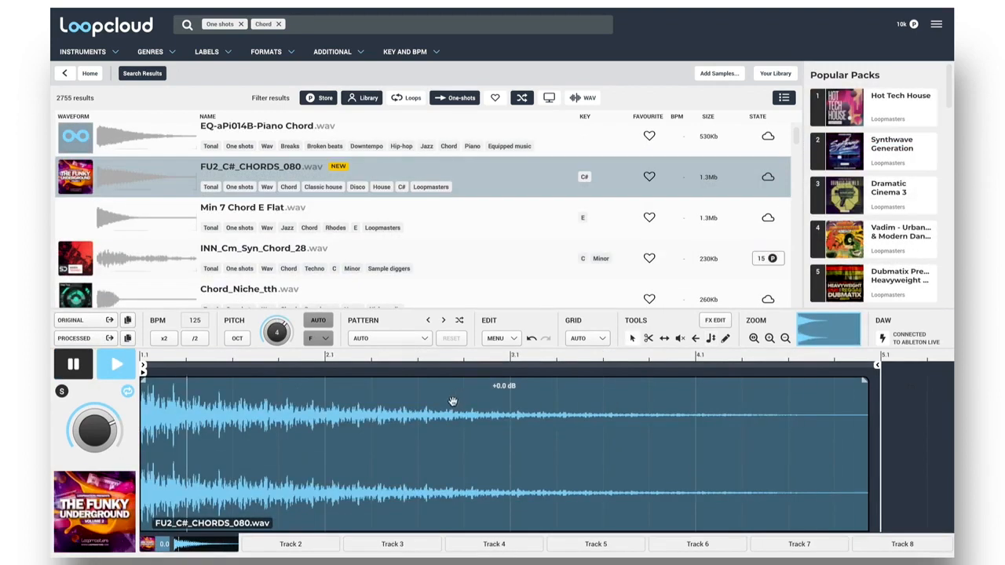
- Apply the 1 Bar pattern to FU2_C#_CHORDS_080.wav and delete its audio region to leave the track empty
click(421, 341)
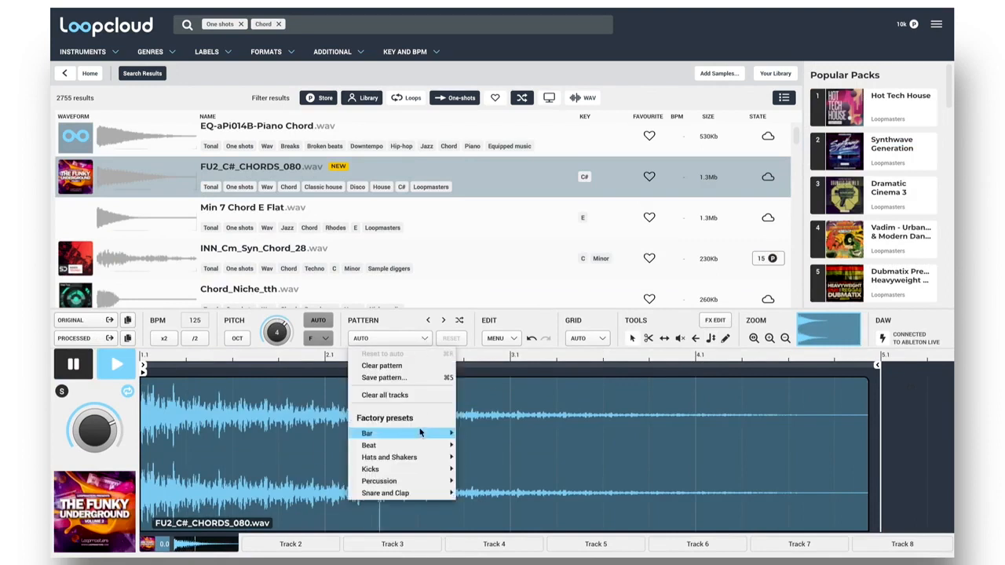
mouse_move(444, 434)
click(479, 398)
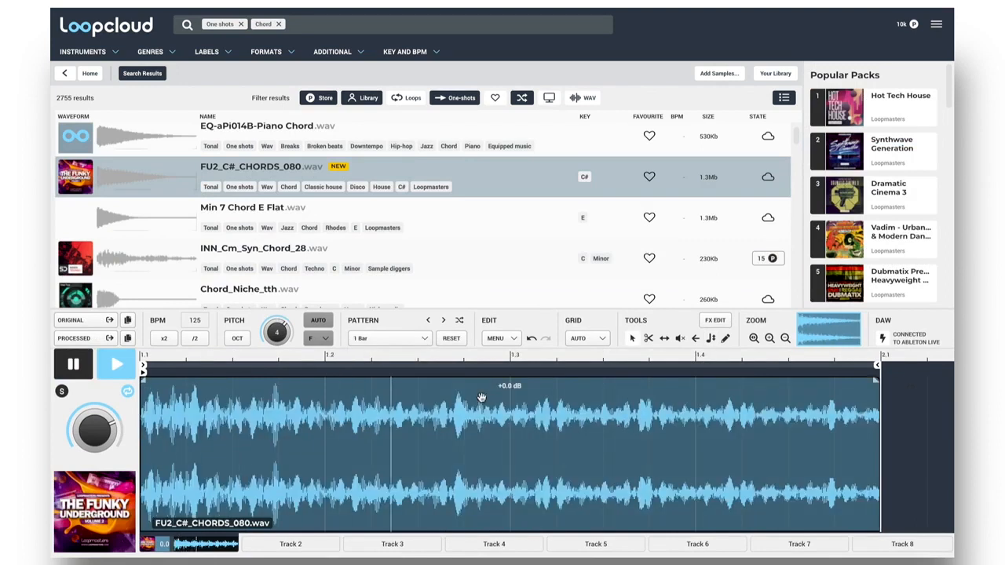
click(463, 398)
key(Delete)
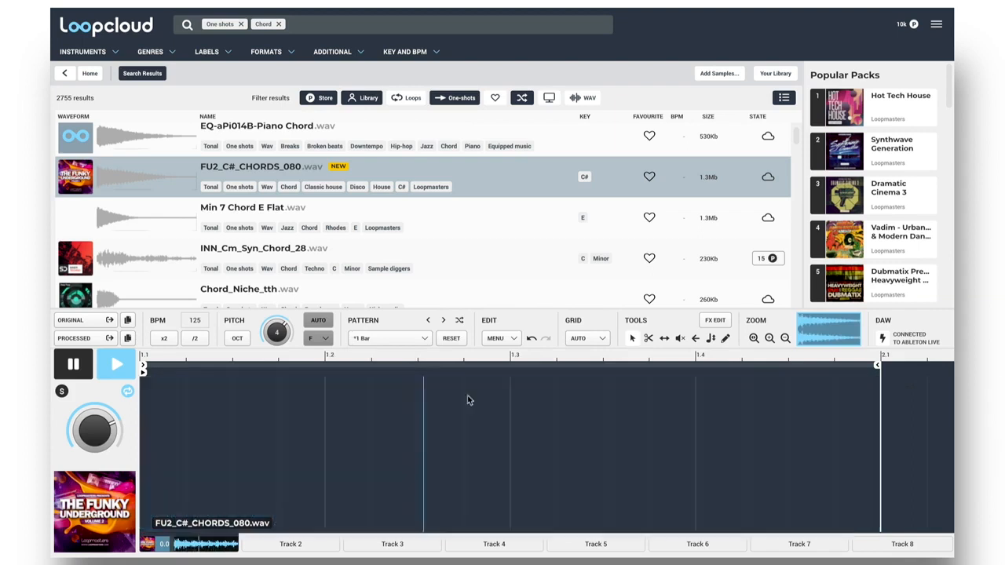
- Draw five short chord stabs in an off-beat rhythm across the empty one-bar pattern, starting on the first beat
click(726, 339)
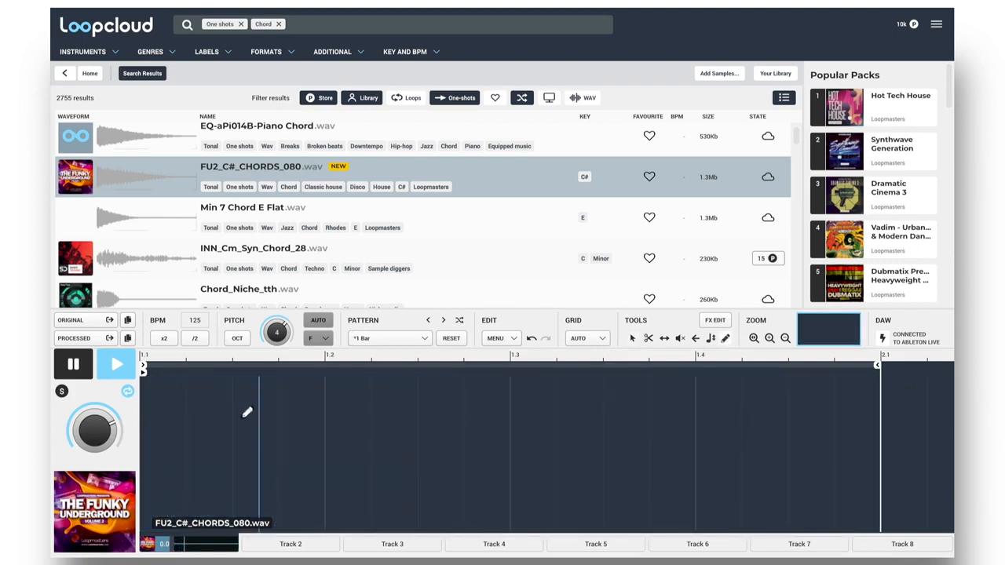
click(168, 421)
click(296, 422)
click(439, 412)
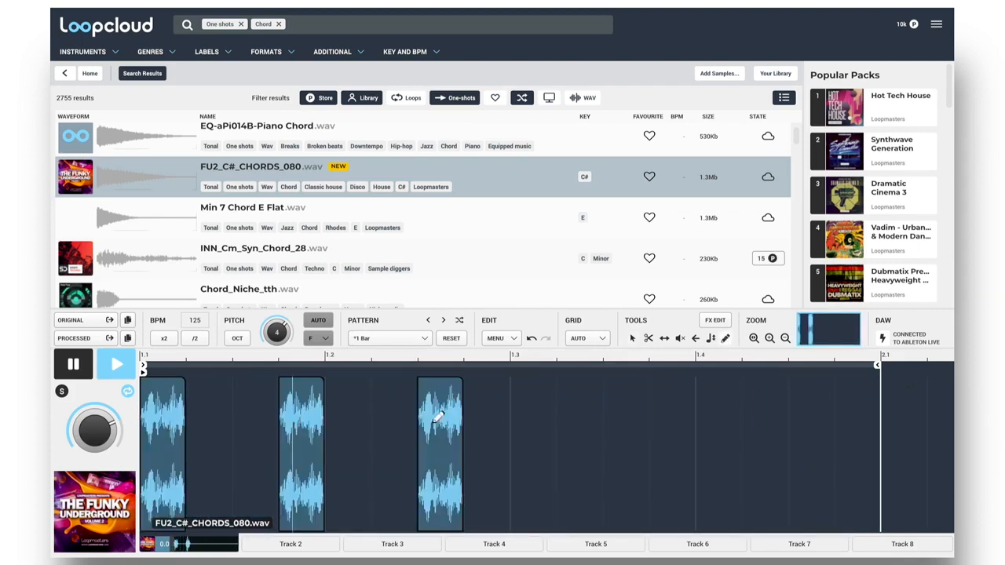
click(637, 409)
click(783, 405)
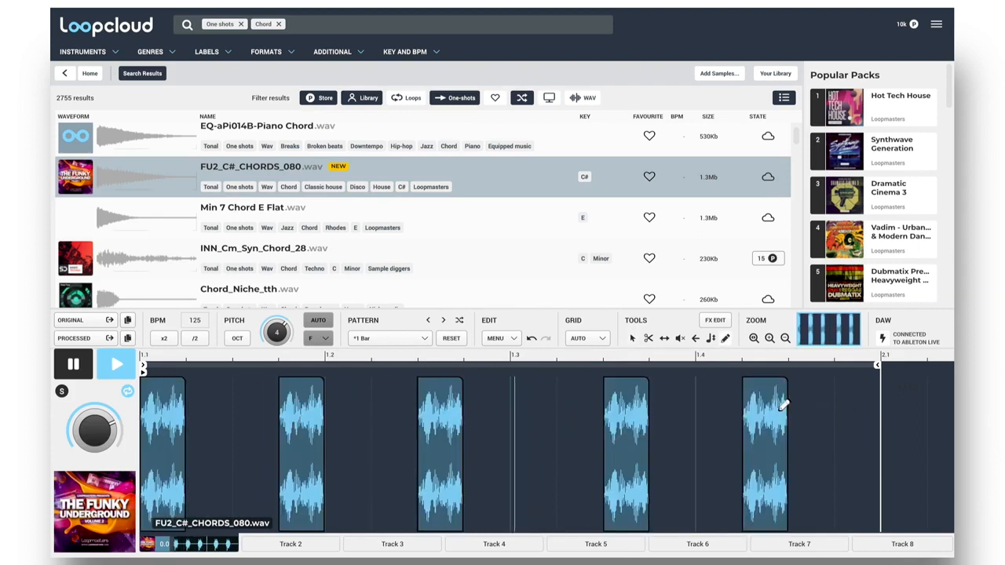
- Add a default Delay synced to 1/8 and a Reverb effect to the chord stab track
click(715, 320)
click(942, 287)
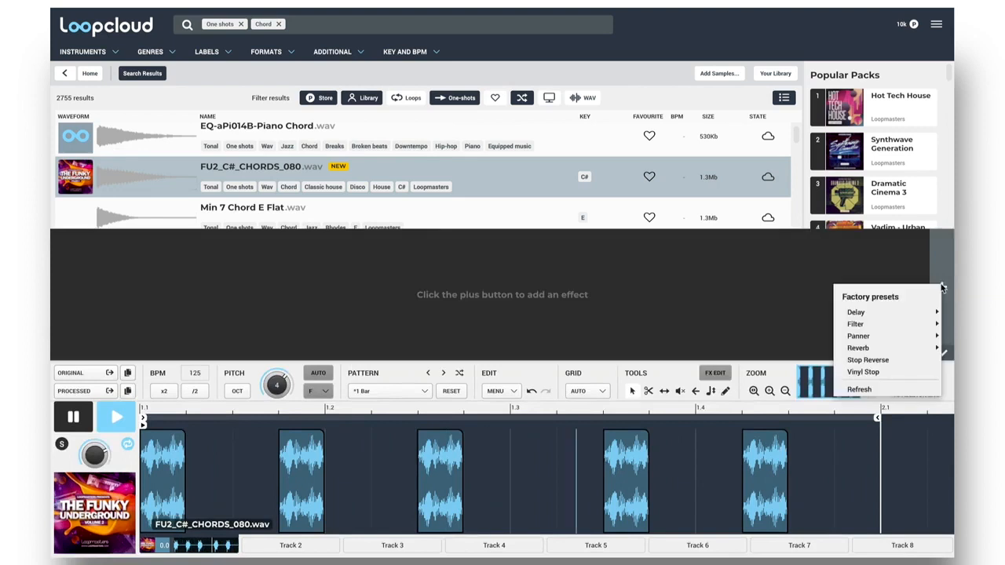
mouse_move(861, 315)
click(797, 292)
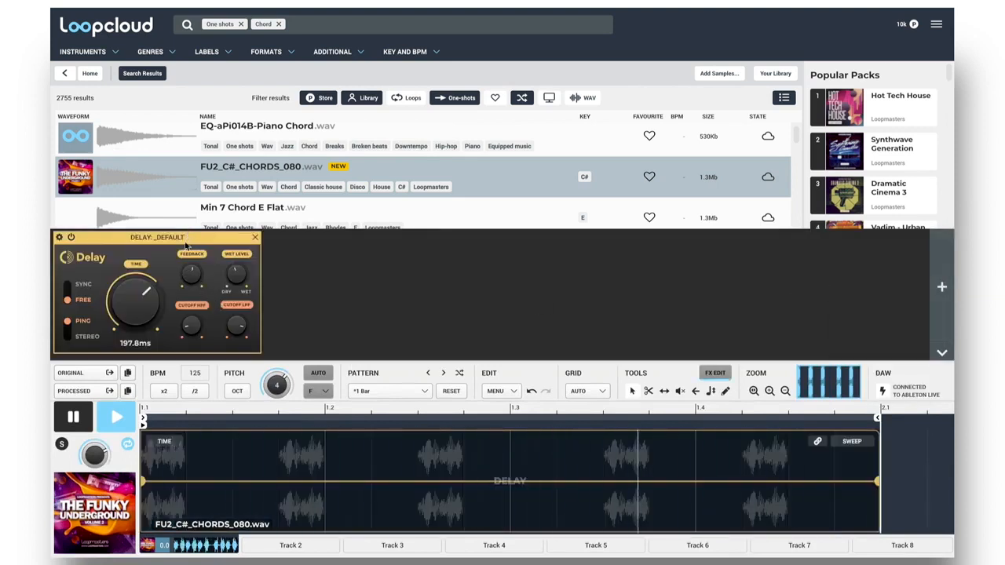
click(75, 290)
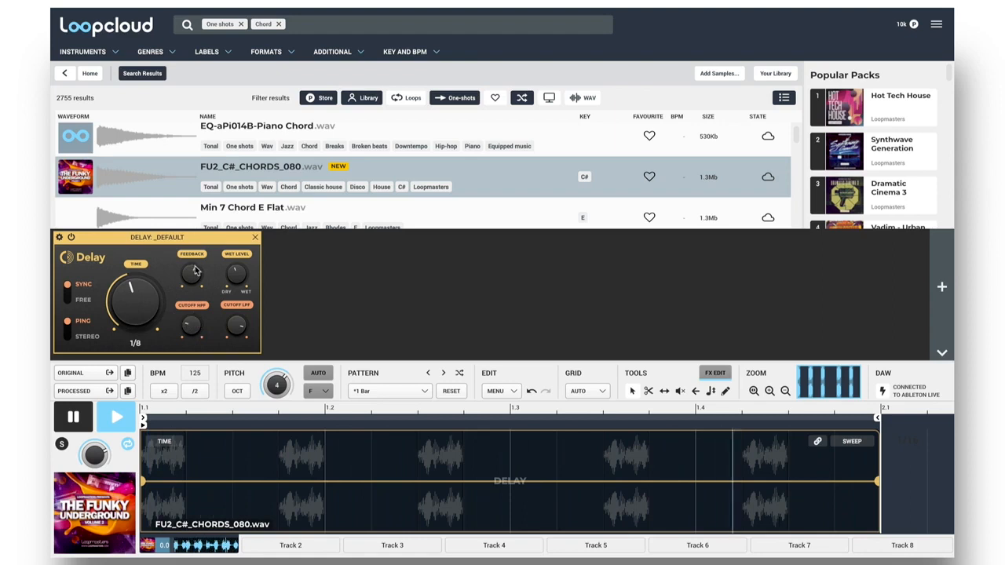
click(943, 288)
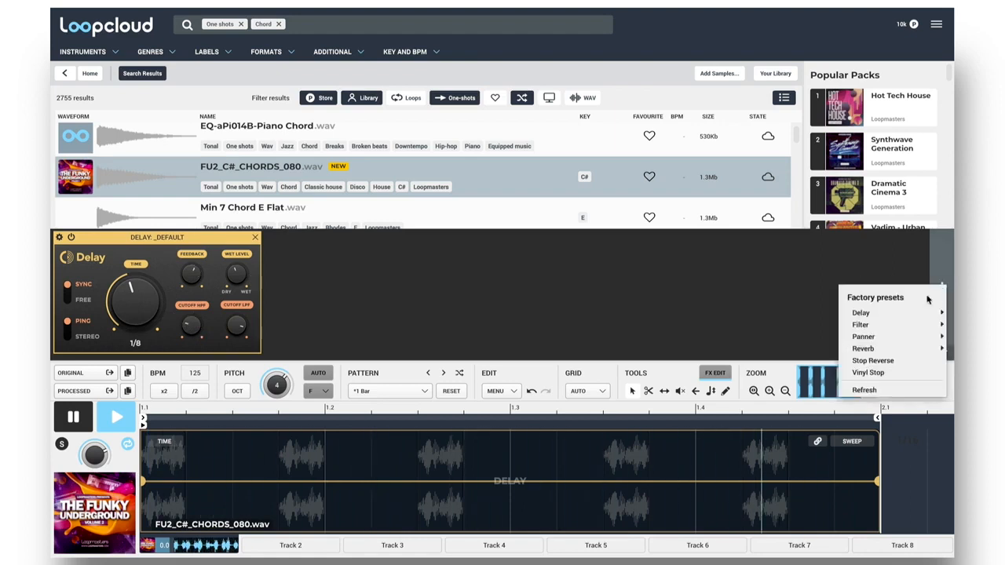
click(807, 343)
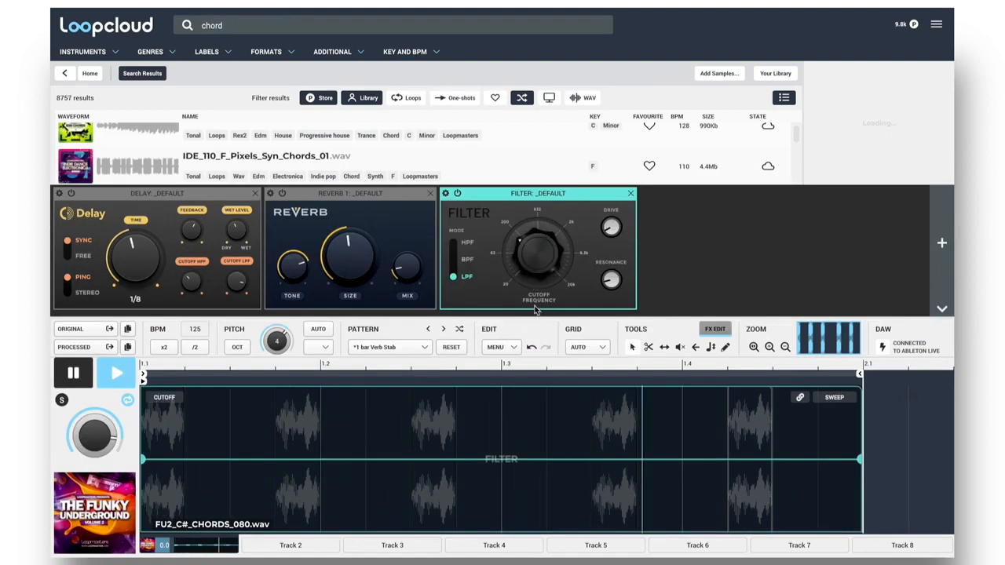
- Shape the Filter cutoff automation to fall from the bar's start to beat 1.3, hold for half a beat, and rise to the bar's end
click(501, 460)
drag(170, 461, 143, 391)
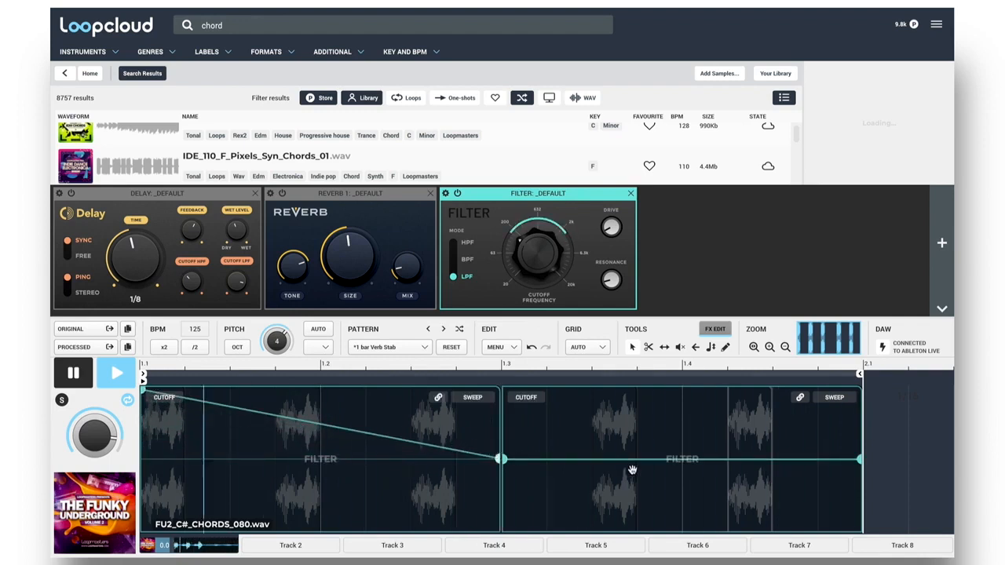
click(592, 461)
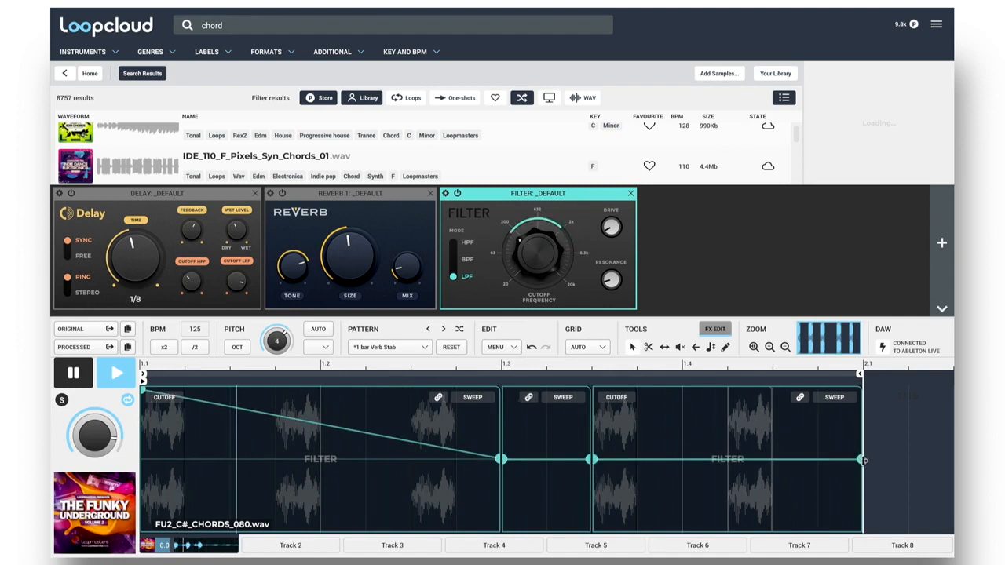
drag(858, 460, 858, 398)
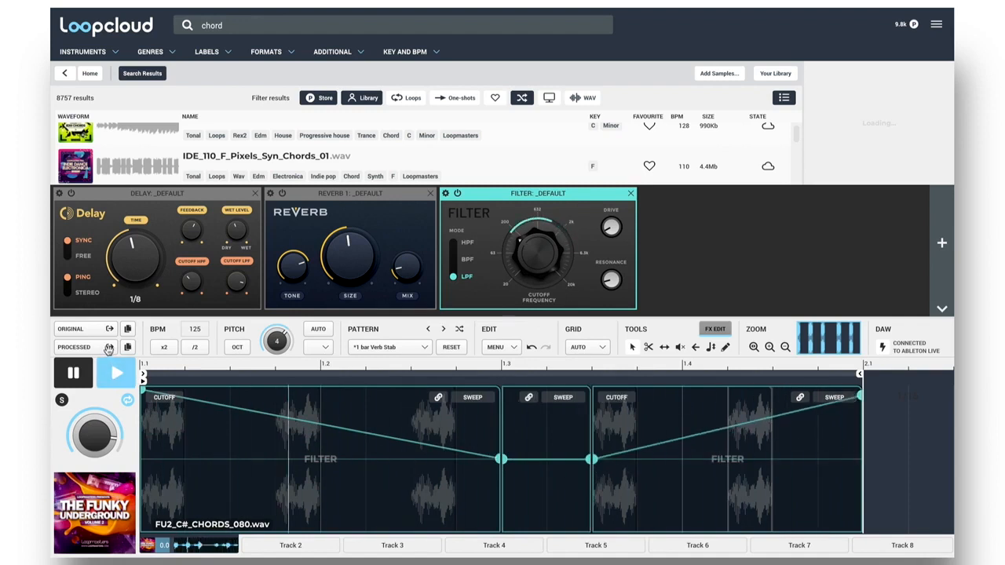
- Stop the preview, place the processed chord stab pattern in track 8's first slot in Ableton Live, and launch the clip
key(space)
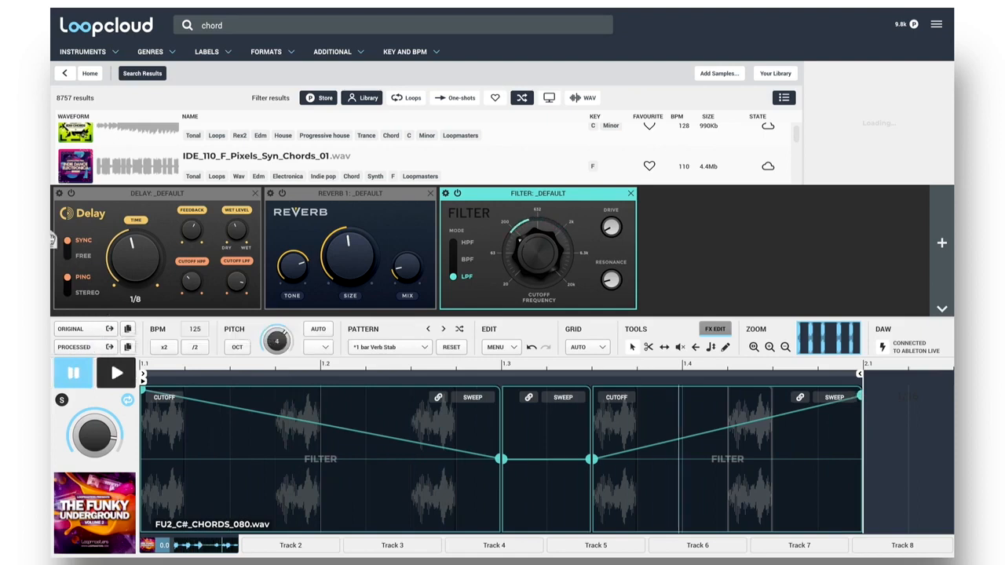
drag(53, 240, 667, 51)
click(664, 50)
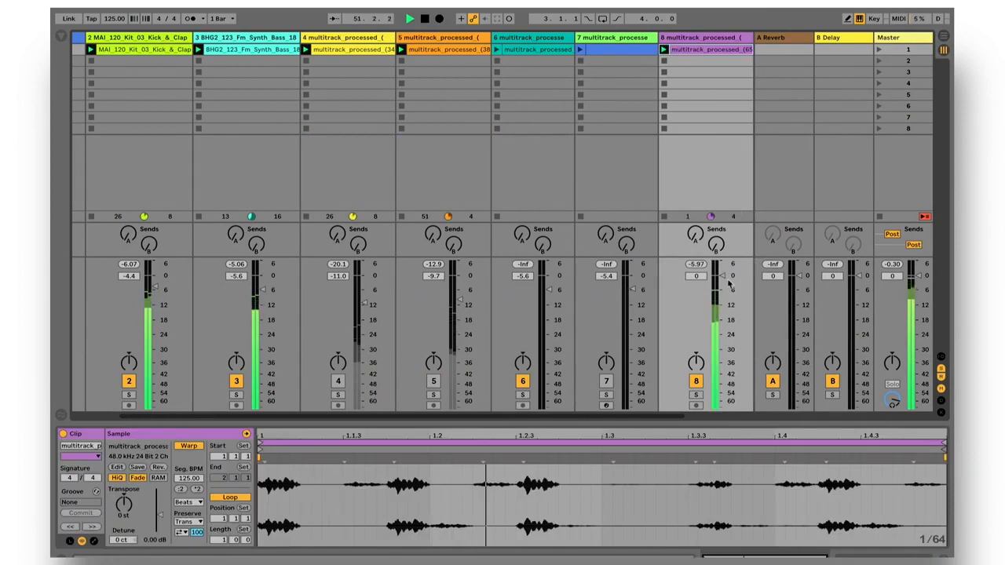
- Raise track 8's volume to 4.7 dB and solo the track briefly to audition the chord stabs
click(696, 395)
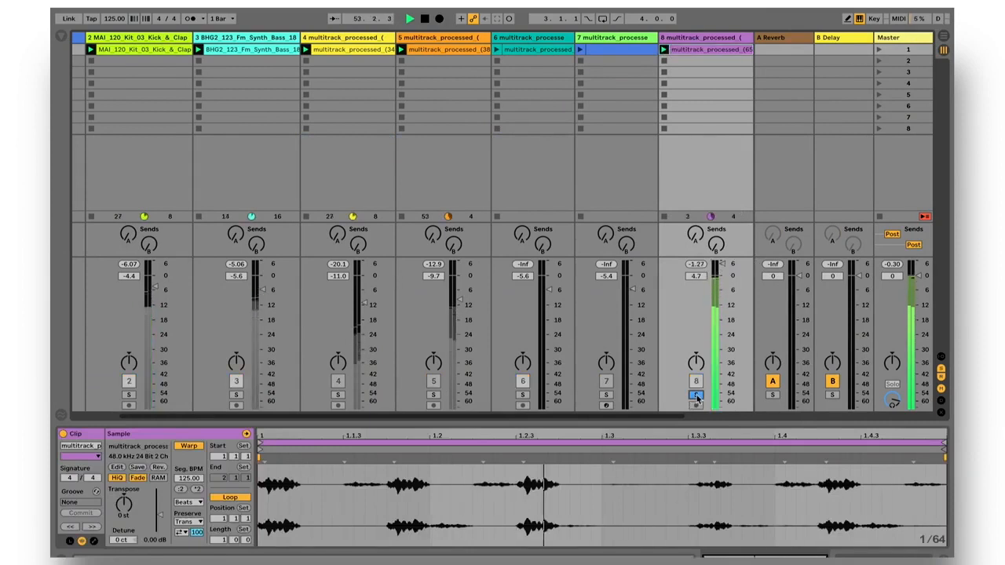
click(695, 395)
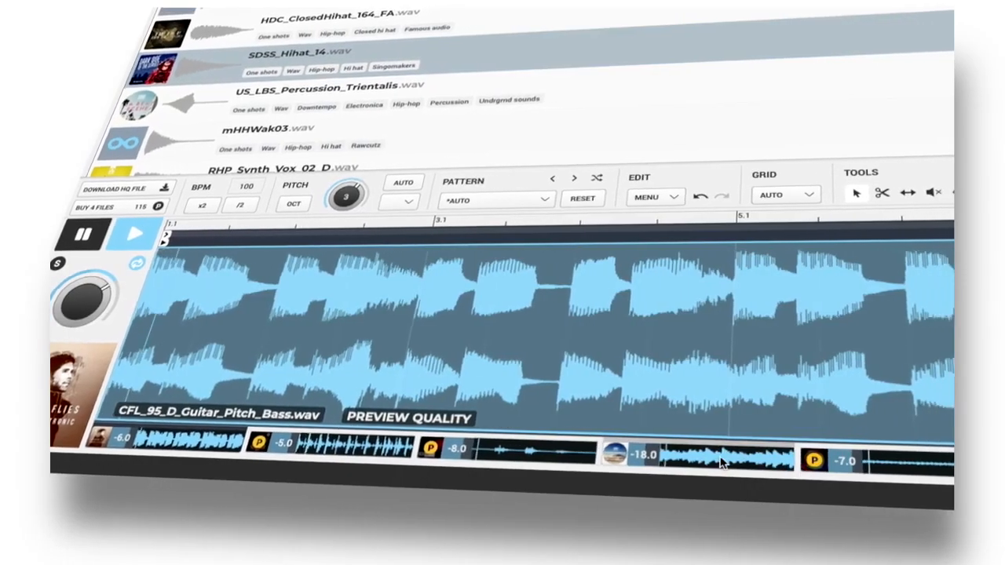
- In Loopcloud's multitrack session, select the fourth track and adjust the volume of the sixth track with the Electric Perc 1 pattern
click(723, 461)
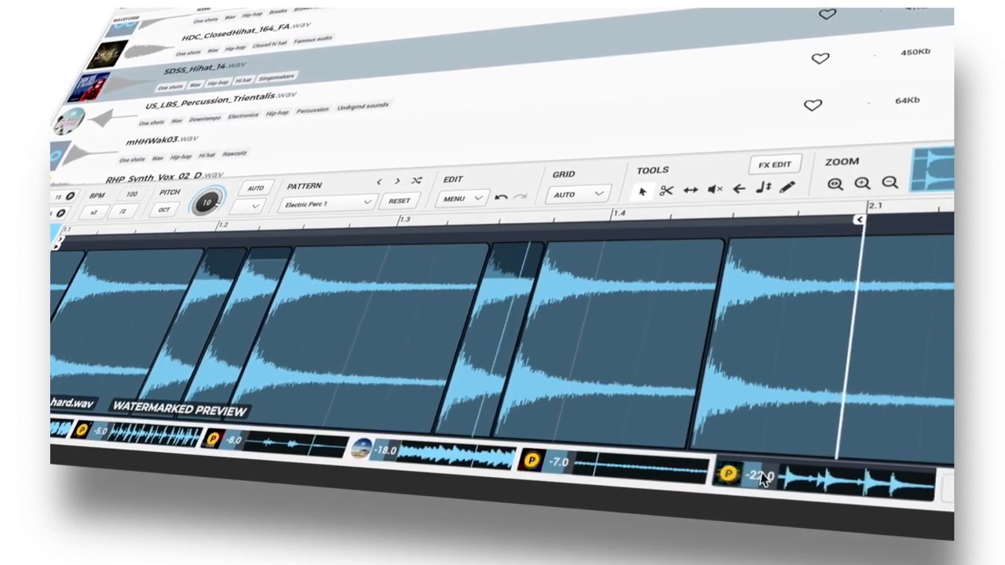
drag(837, 474, 843, 474)
drag(734, 476, 739, 476)
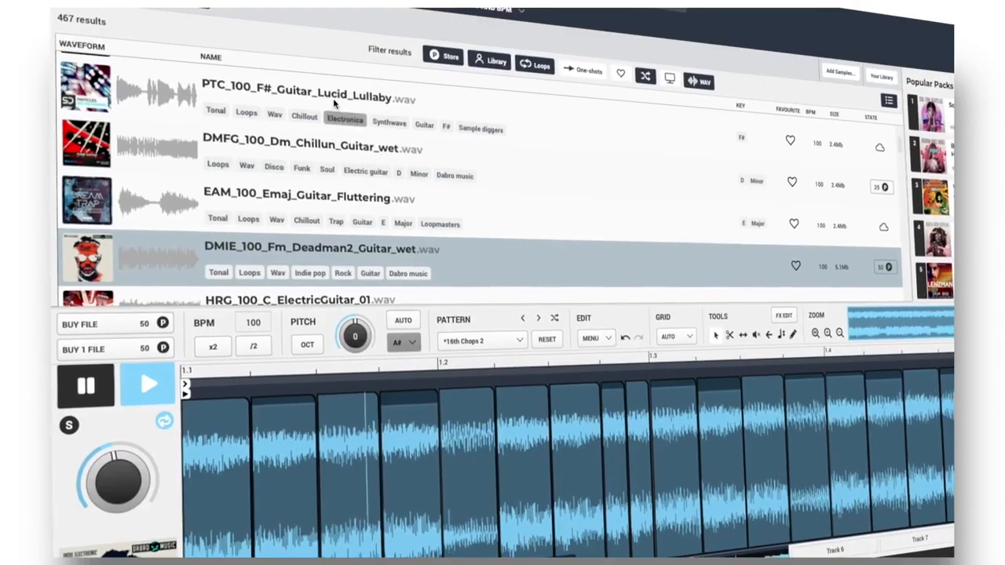
- Audition PTC_100_F#_Guitar_Lucid_Lullaby.wav, replace it with EAM_100_Emaj_Guitar_Fluttering.wav in the 16th Chops 2 pattern, and set the pitch to -3
click(334, 102)
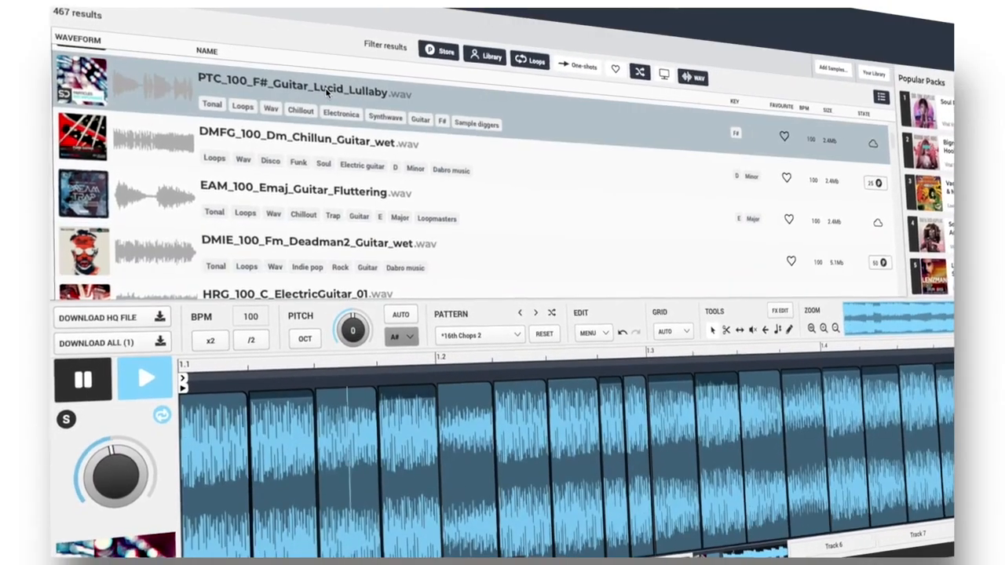
click(340, 191)
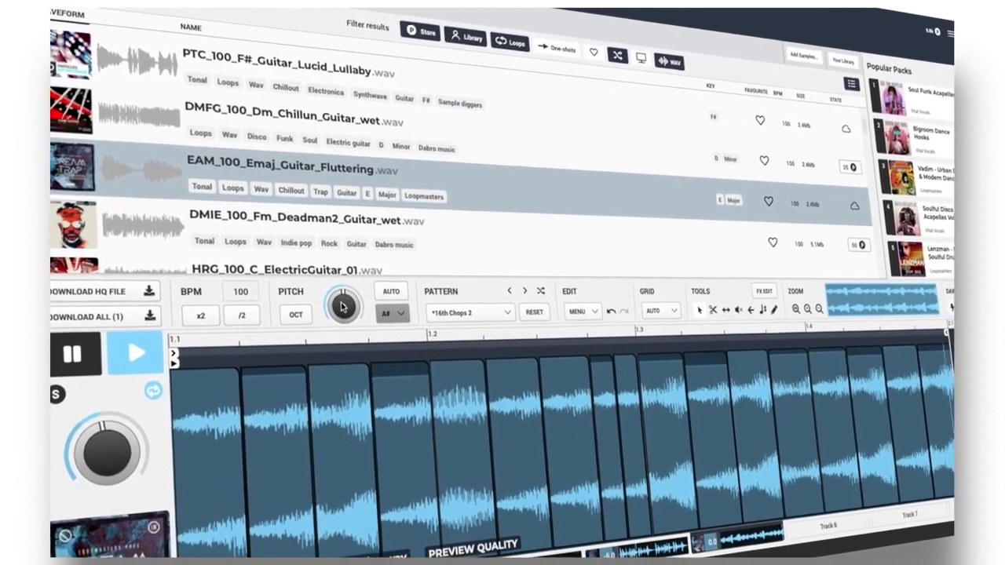
drag(342, 306, 344, 330)
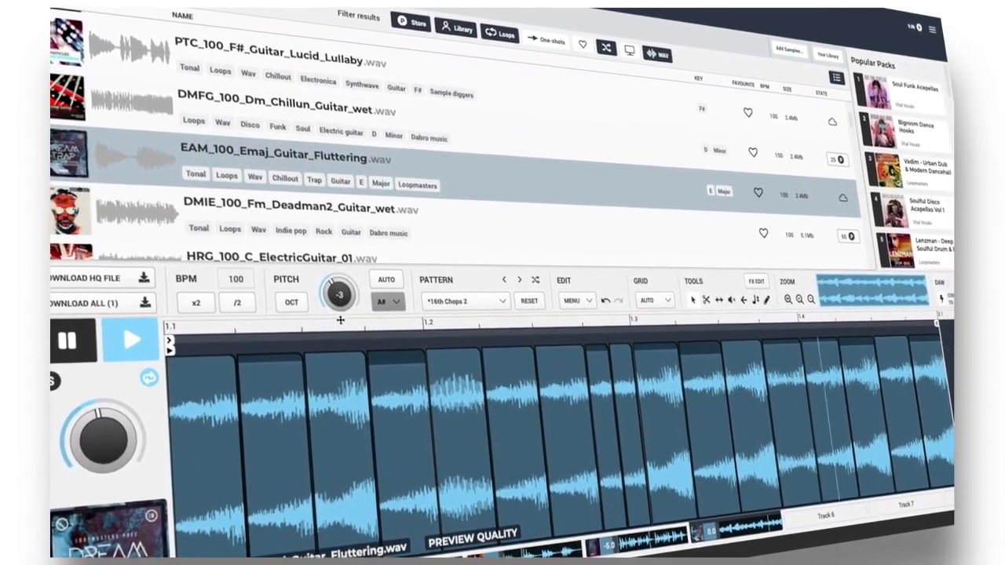
mouse_move(555, 378)
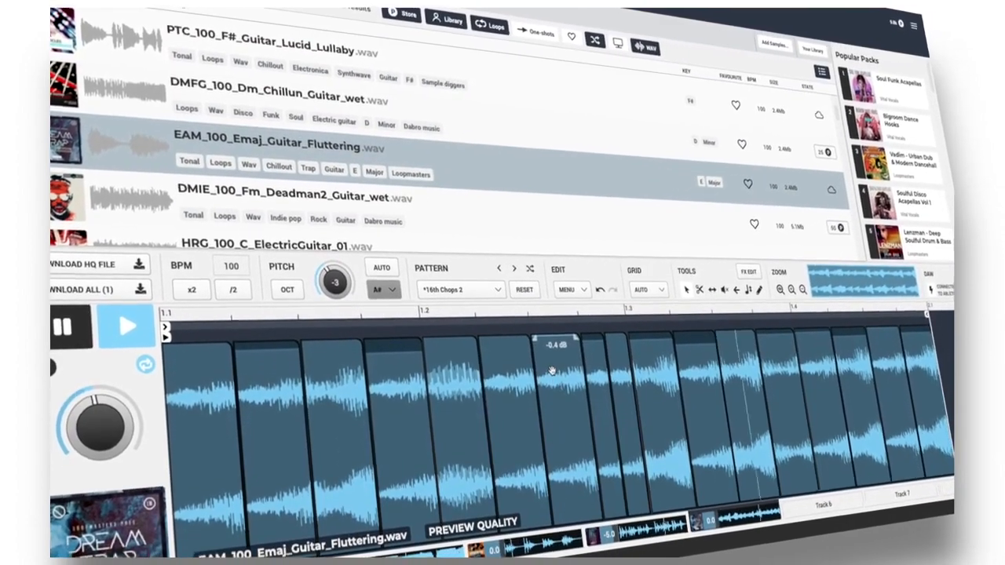